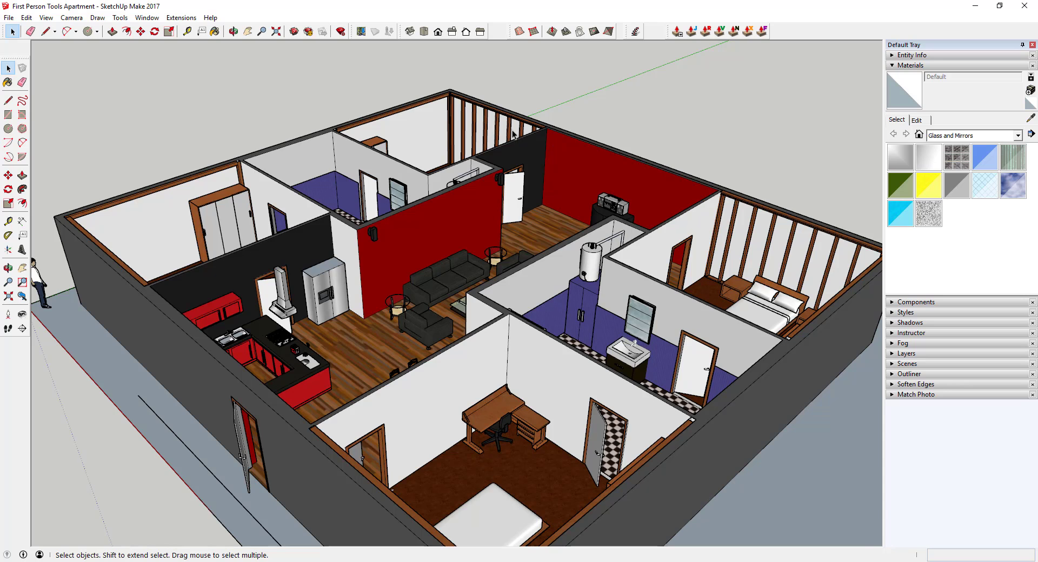
Examine the apartment's layout from above and its kitchen and living area up close, and return to an overall view
scroll(513, 153, "down", 2)
scroll(496, 251, "up", 2)
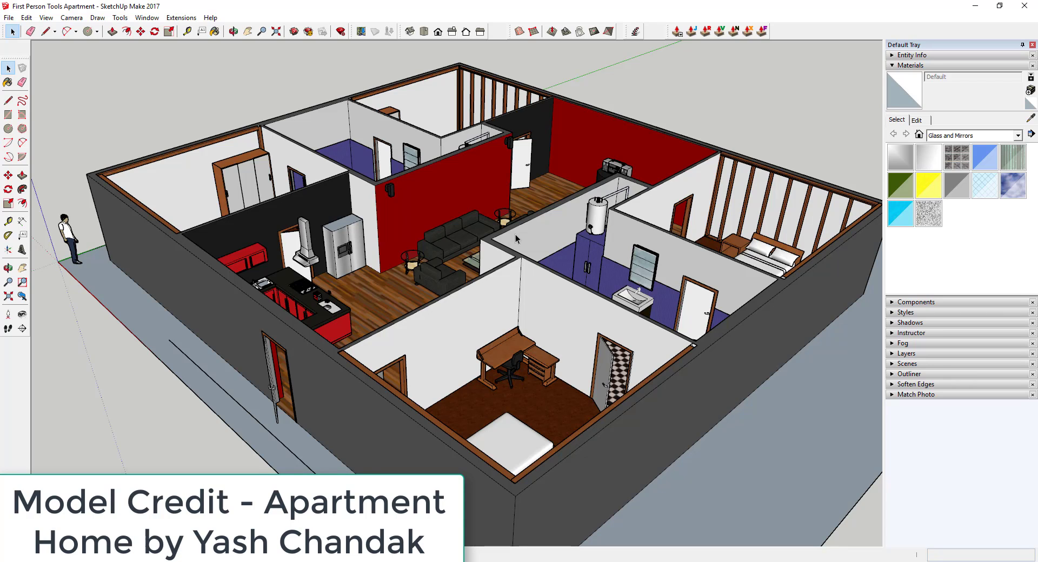
middle_click_drag(606, 280, 493, 221)
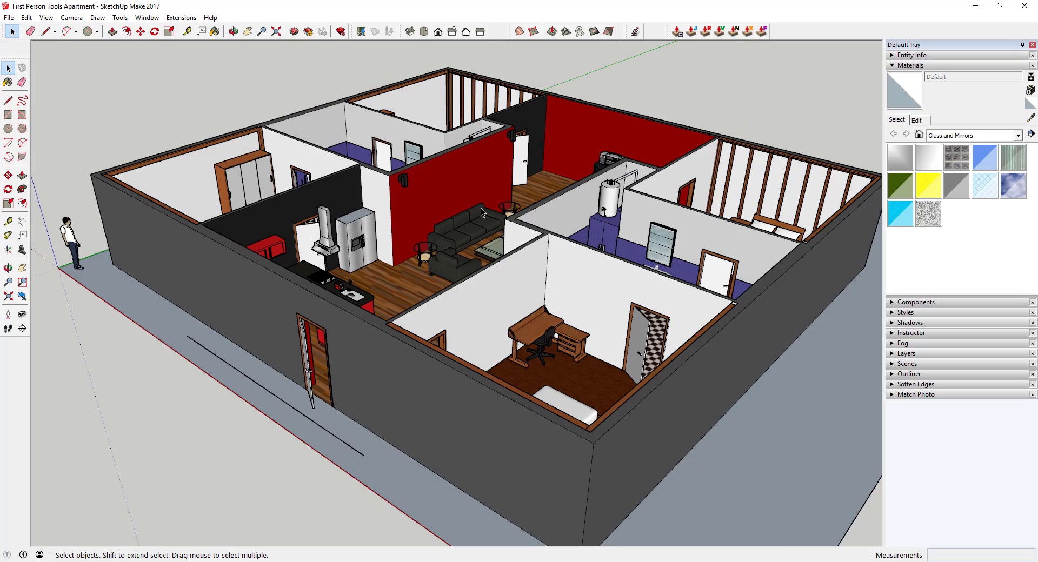
scroll(481, 215, "up", 3)
scroll(485, 216, "down", 3)
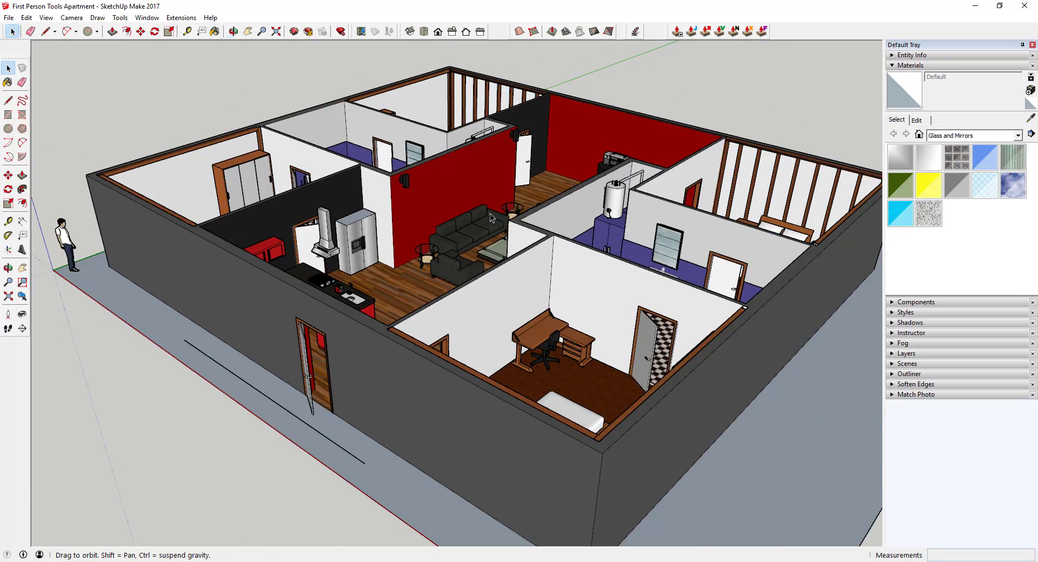
middle_click_drag(490, 213, 521, 240)
middle_click_drag(640, 298, 634, 250)
scroll(593, 216, "up", 10)
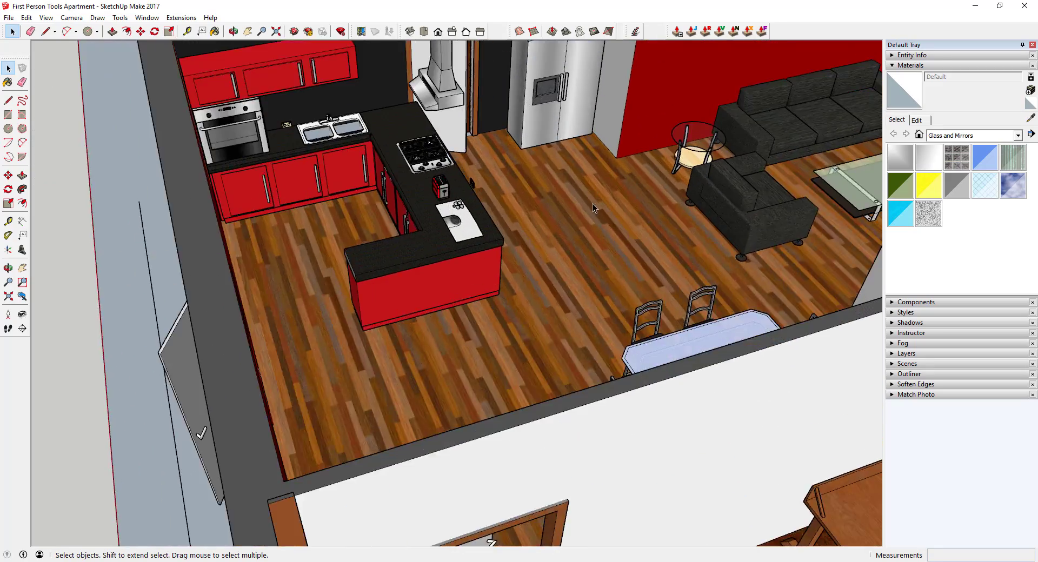
scroll(593, 204, "up", 5)
middle_click_drag(560, 216, 585, 266)
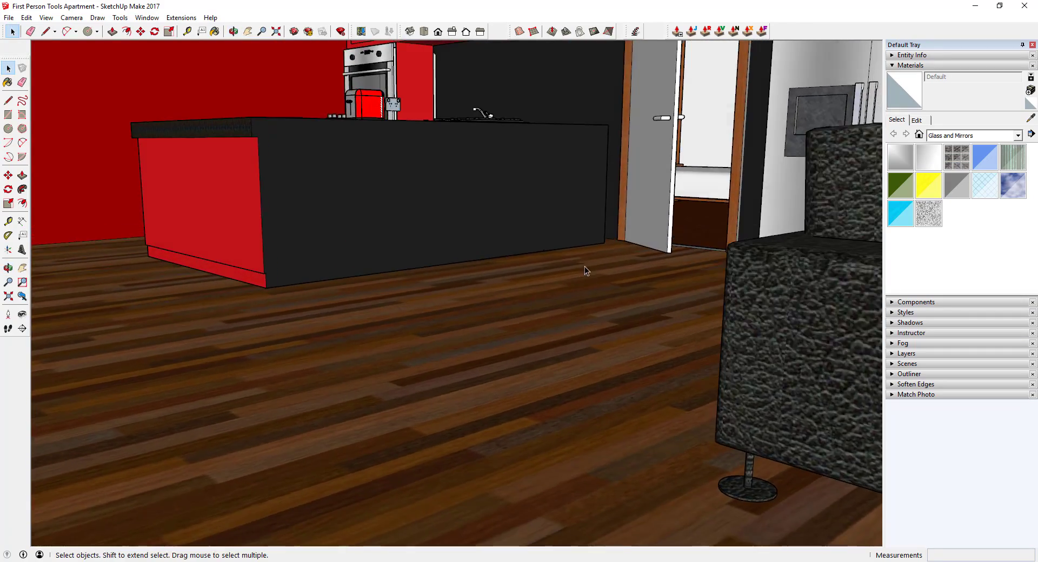
middle_click_drag(582, 221, 508, 214)
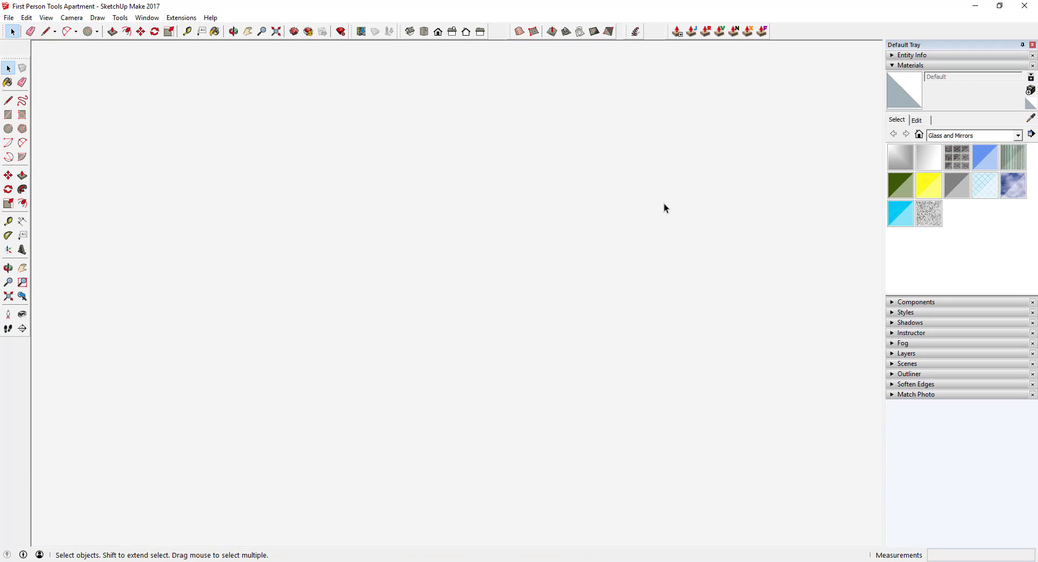
left_click(22, 297)
middle_click_drag(446, 218, 335, 286)
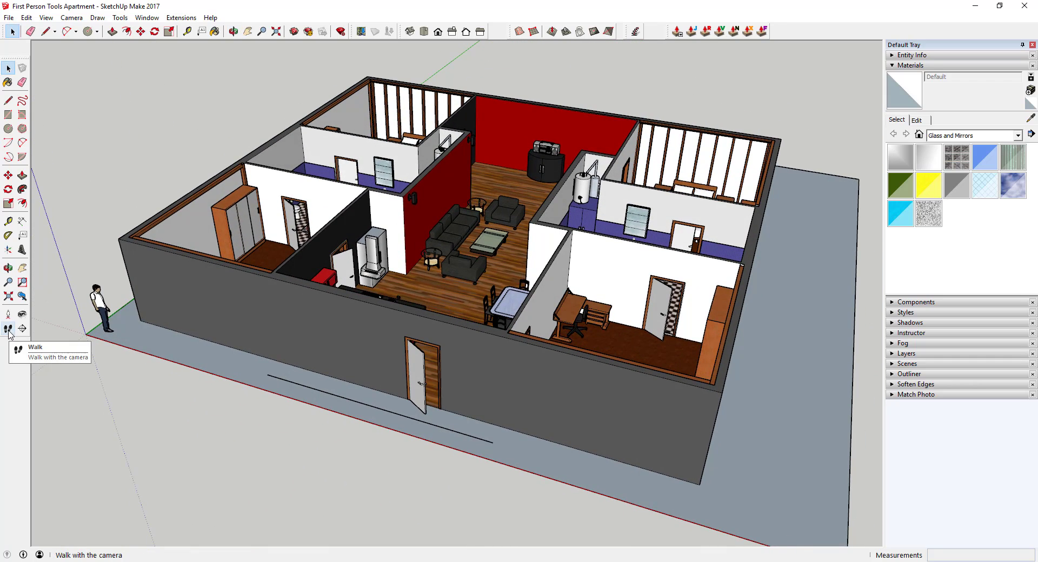
Show the Camera toolbar and hide it again
left_click(46, 17)
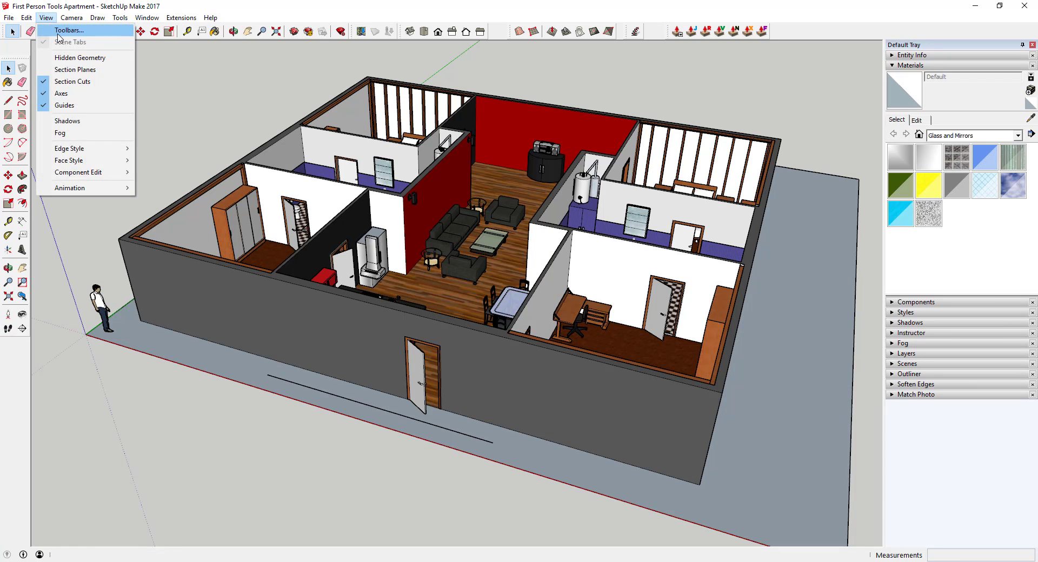
left_click(57, 27)
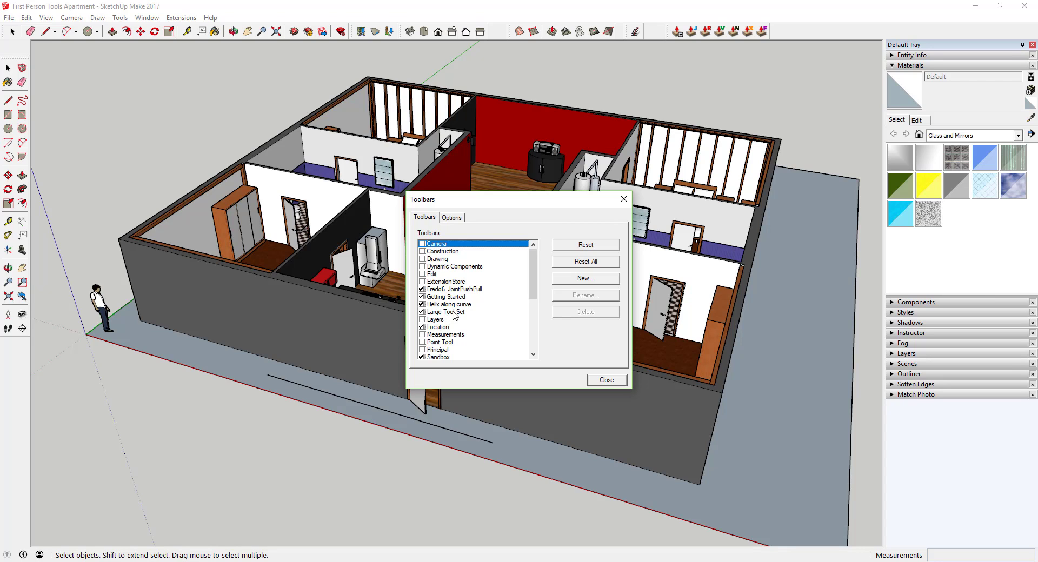
left_click(422, 244)
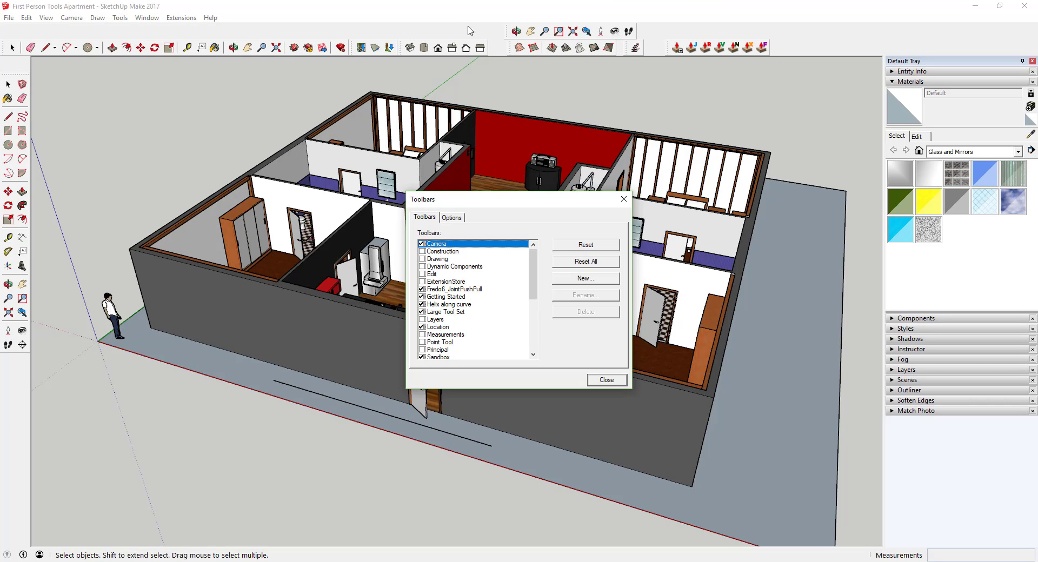
left_click(423, 244)
left_click(607, 380)
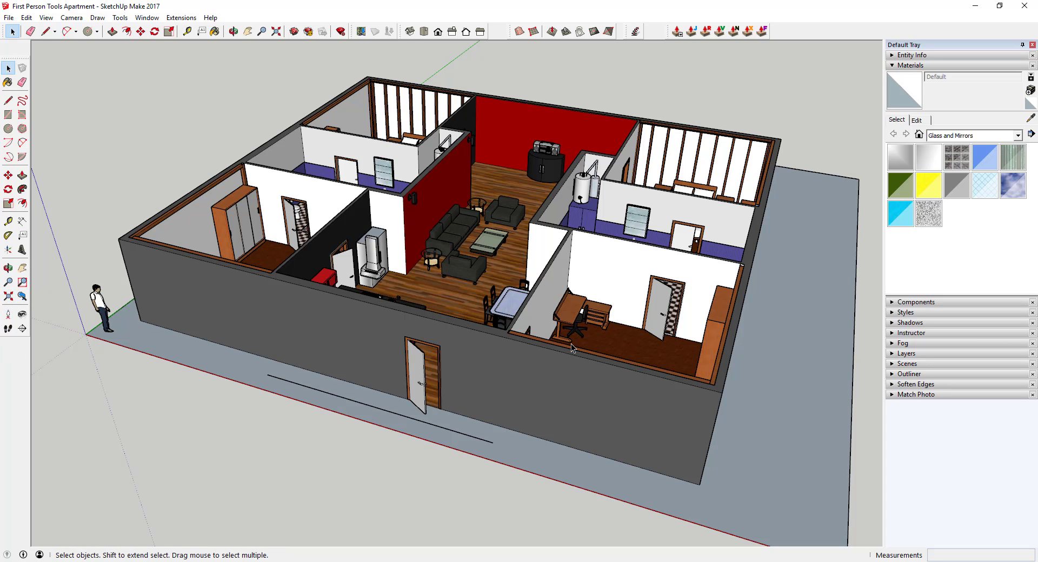
Frame the whole apartment from an elevated corner angle and save that view as a new scene
middle_click_drag(573, 348, 503, 335)
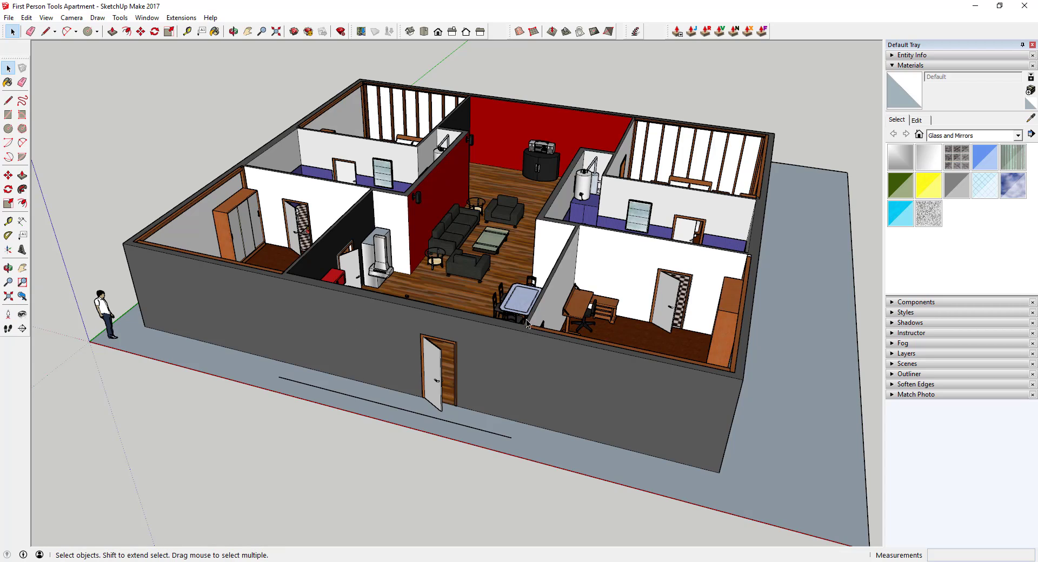
middle_click_drag(530, 324, 458, 359)
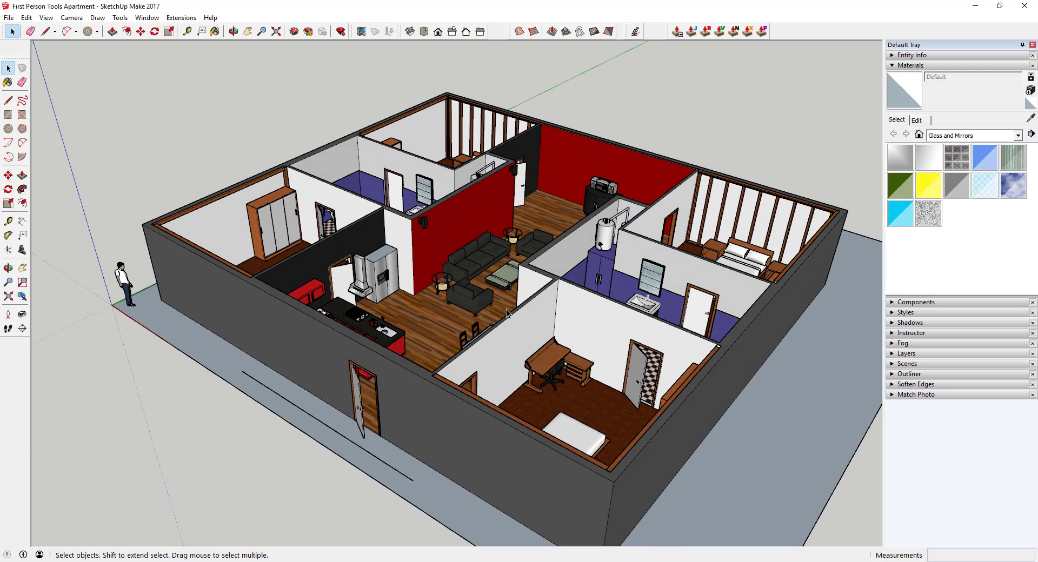
middle_click_drag(524, 327, 529, 303, "shift")
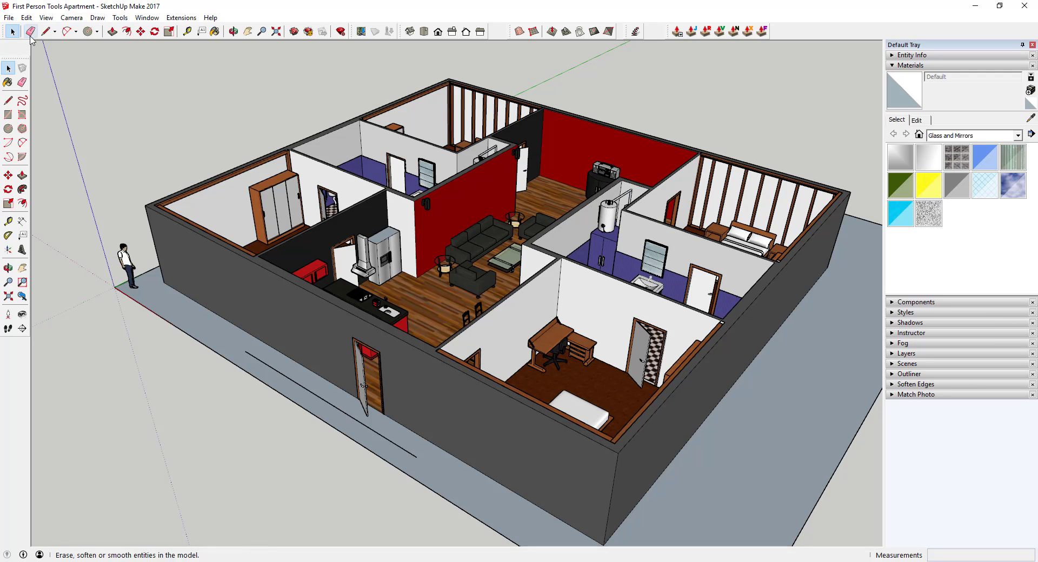
left_click(46, 18)
mouse_move(92, 190)
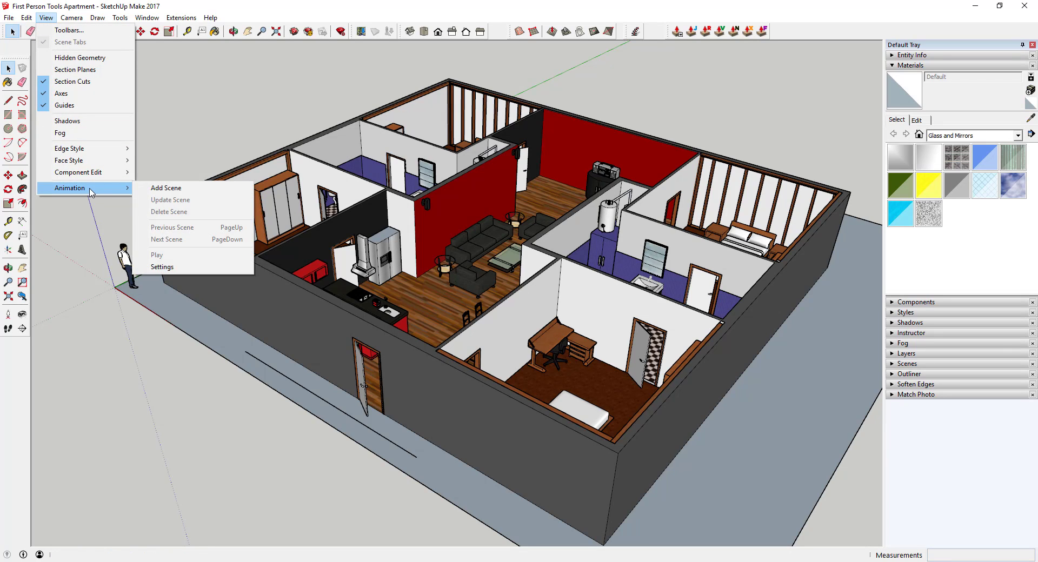
left_click(180, 190)
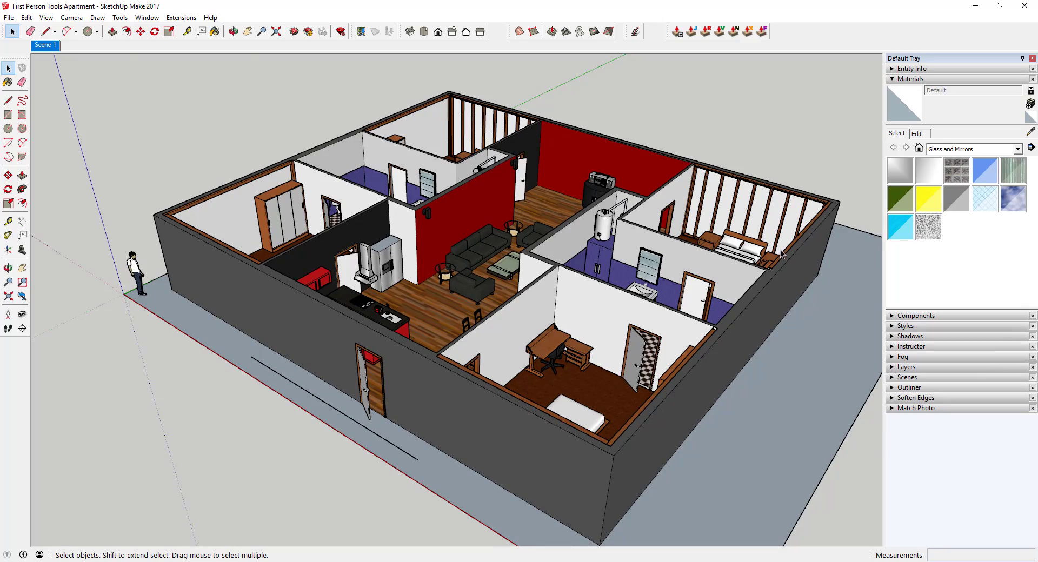
Test the saved scene by moving the view close to the bedroom desk and recalling Scene 1
middle_click_drag(779, 255, 604, 366)
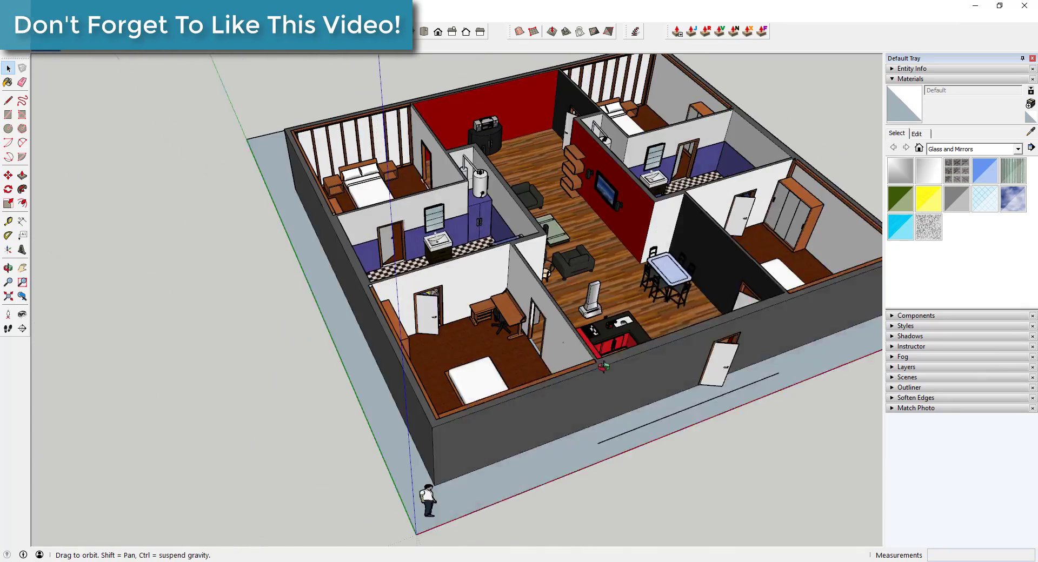
scroll(464, 362, "up", 10)
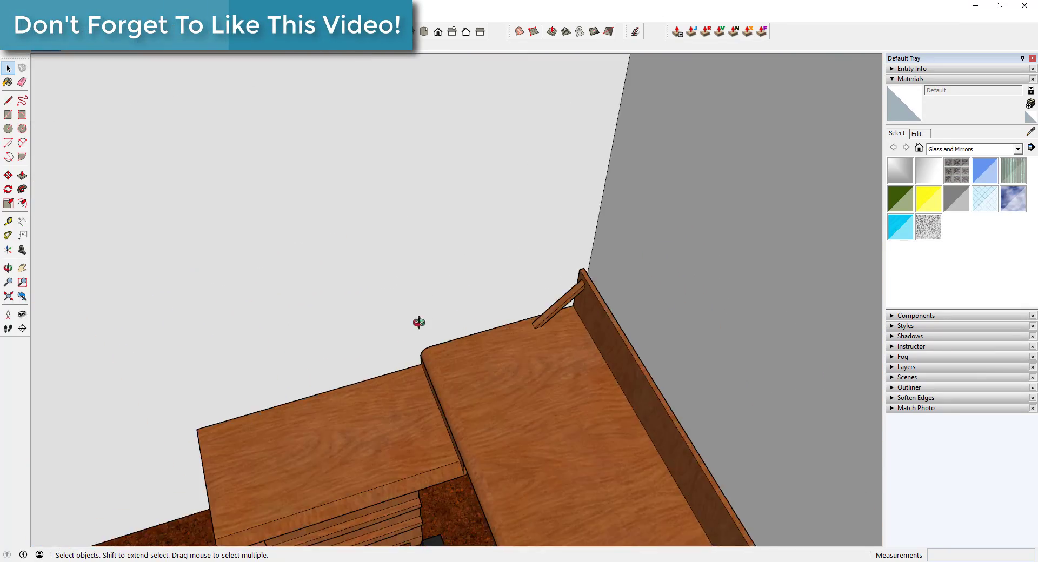
middle_click_drag(419, 322, 796, 194)
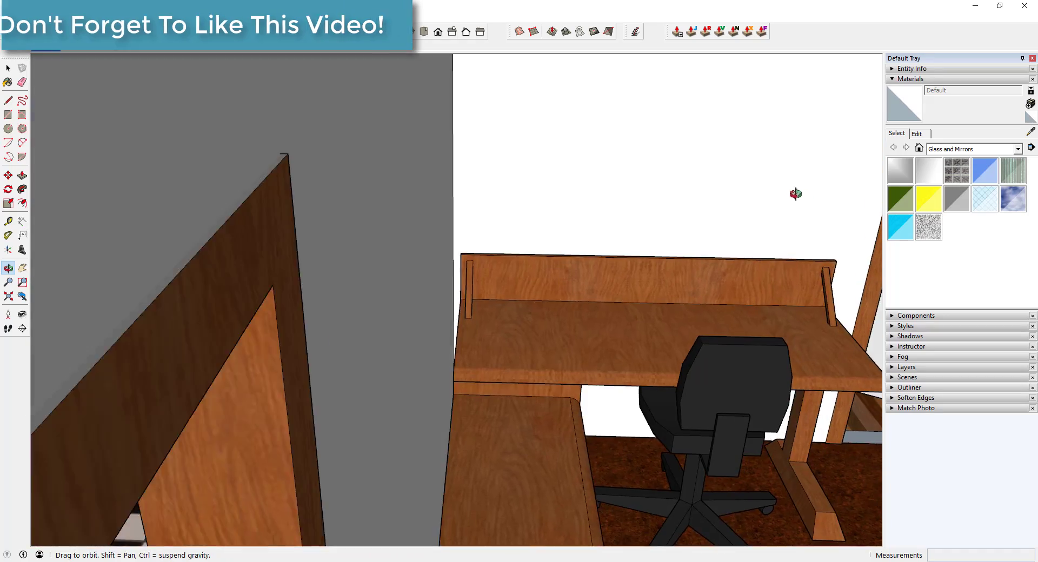
left_click(52, 47)
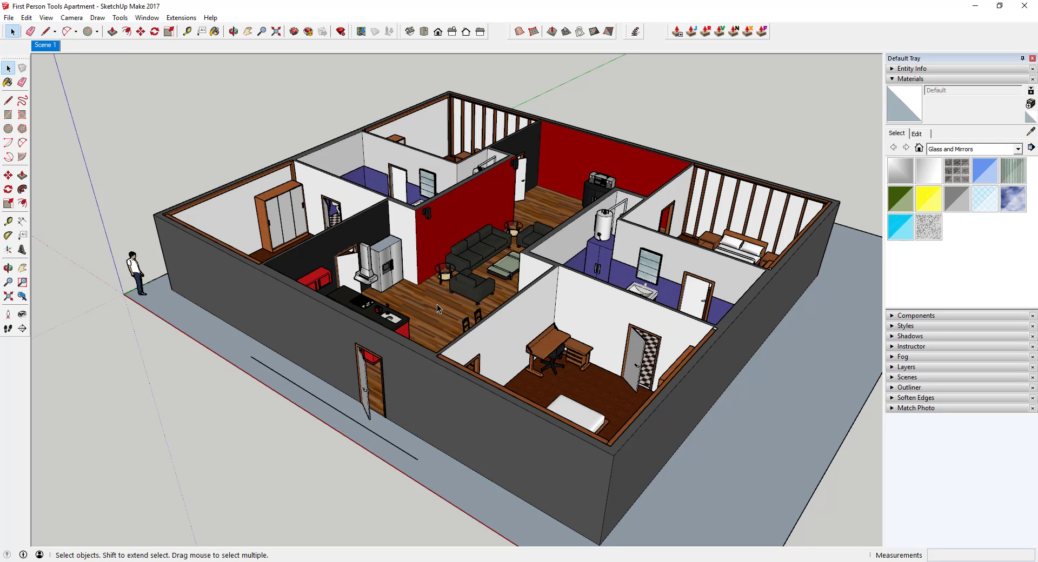
Collapse the Materials section, expand the Scenes manager and display its scene list as thumbnails
left_click(893, 80)
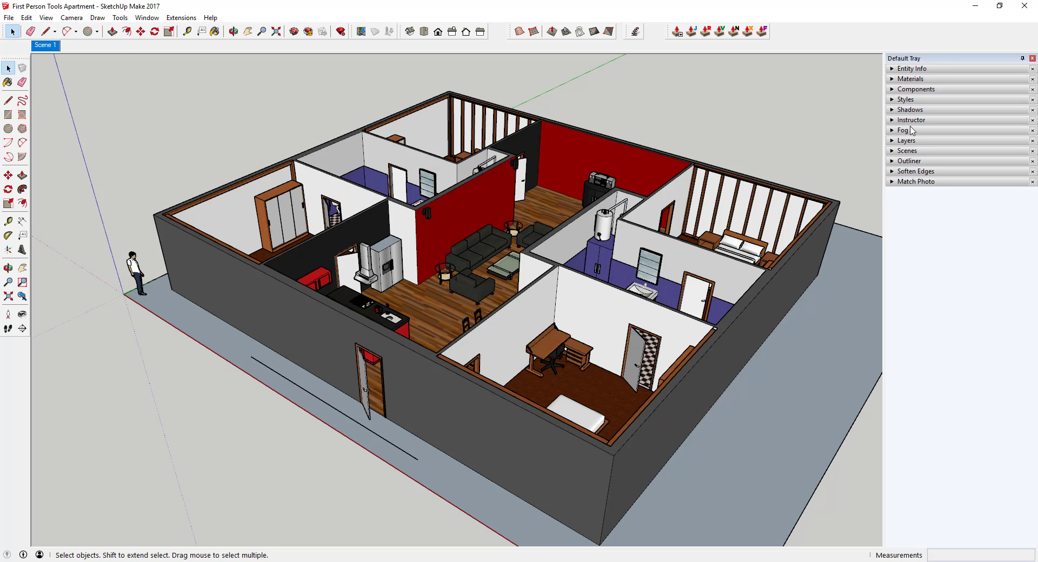
left_click(889, 152)
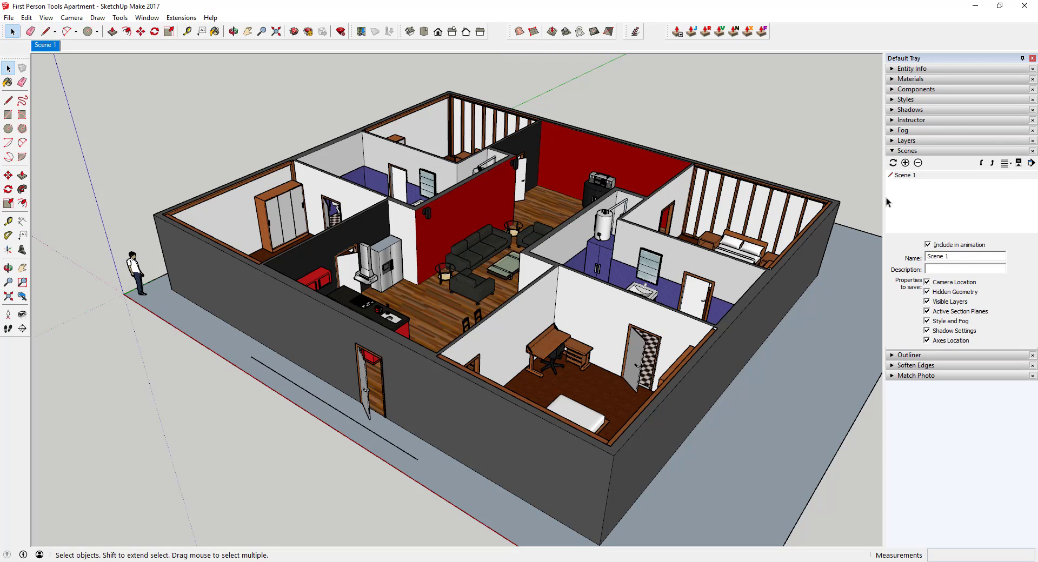
left_click(147, 18)
mouse_move(158, 33)
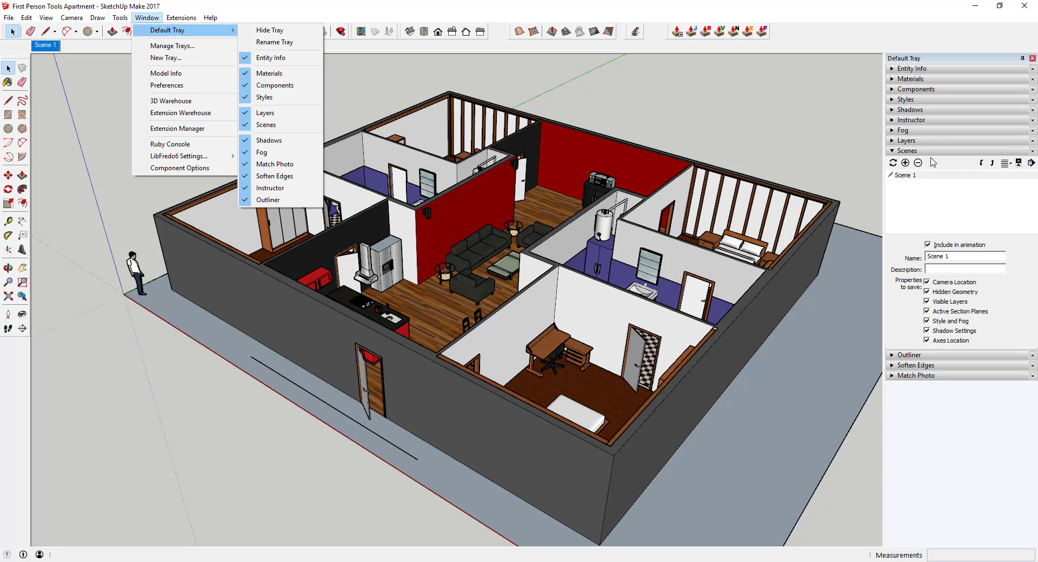
left_click(912, 199)
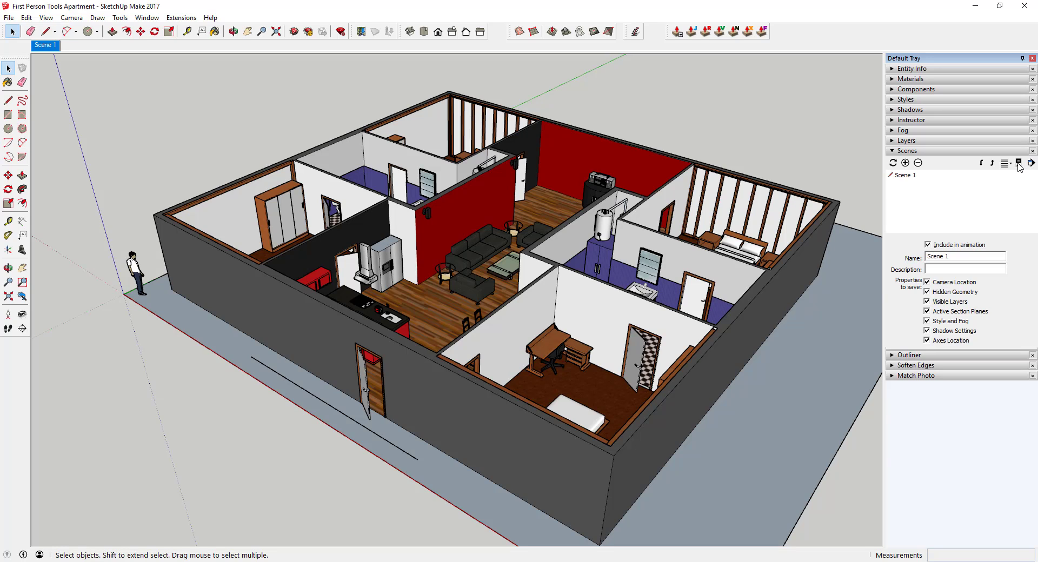
left_click(1018, 164)
left_click(994, 184)
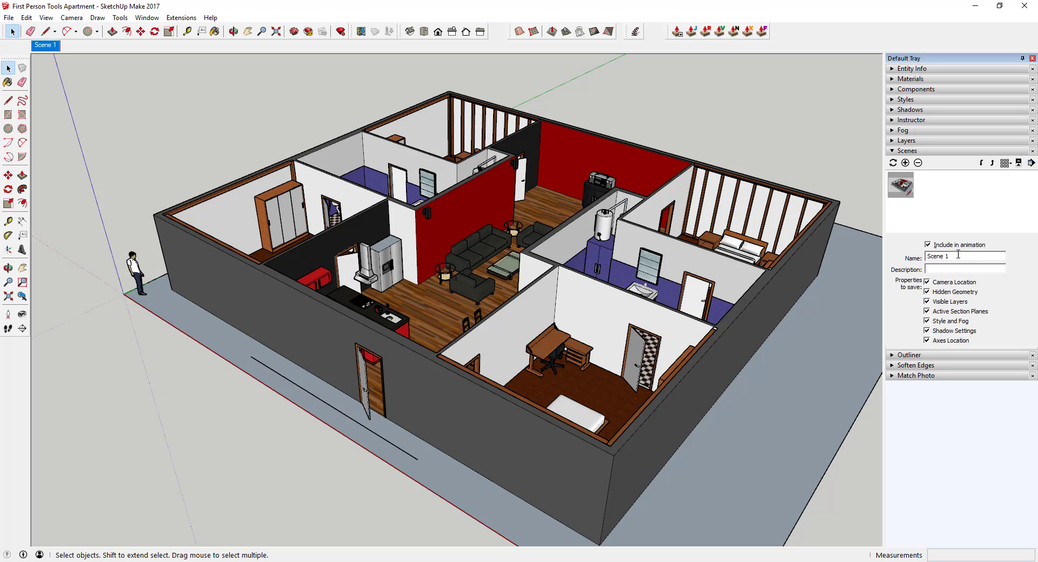
Rename Scene 1 as "Overall View" and recall it
left_click_drag(958, 254, 784, 255)
type("Overall View")
key("Return")
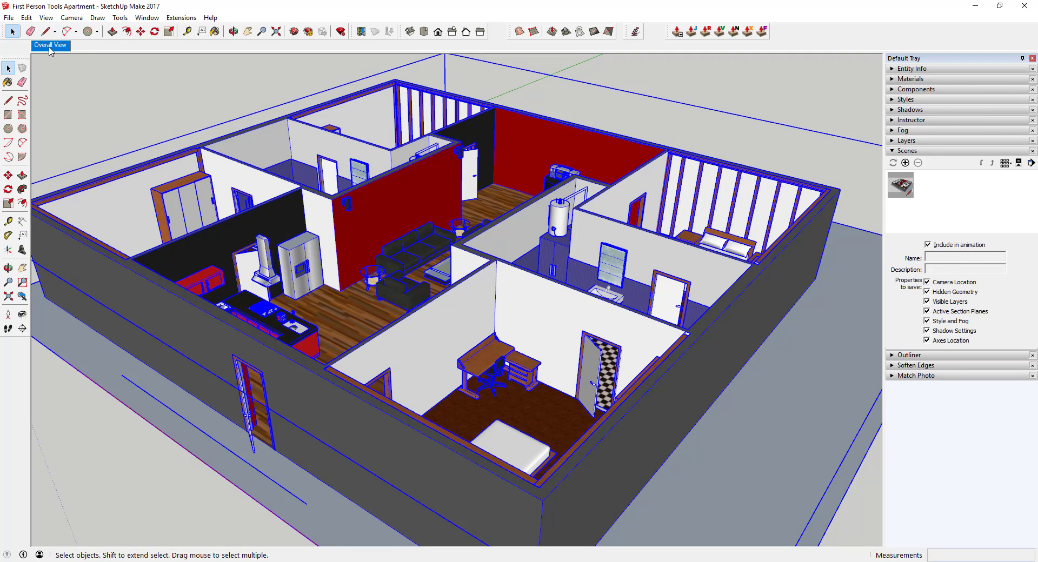
left_click(49, 47)
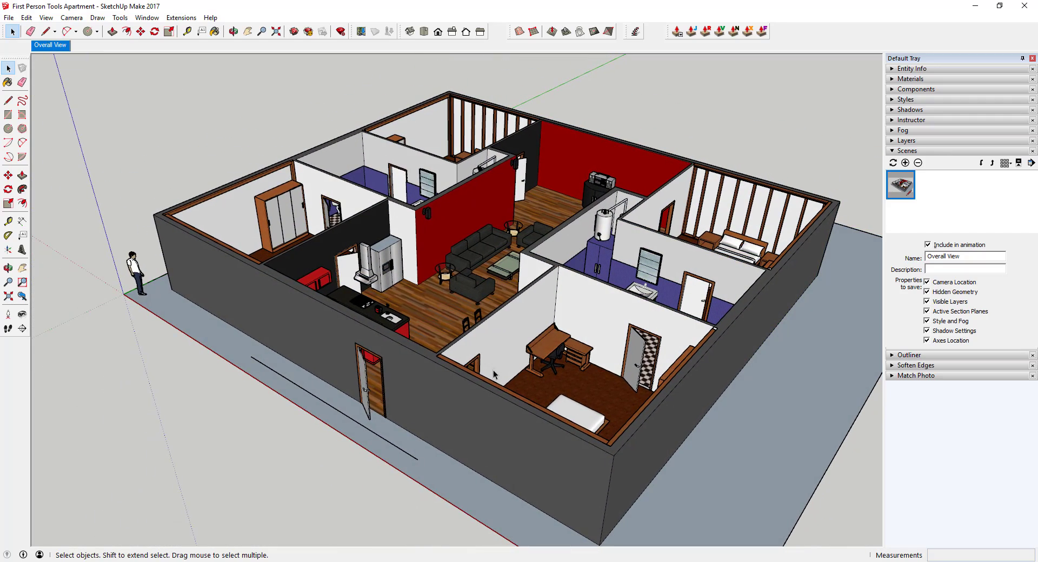
Position the camera on the living area floor, look around toward the stereo cabinet wall, and return to the Overall View scene
middle_click_drag(511, 323, 190, 245)
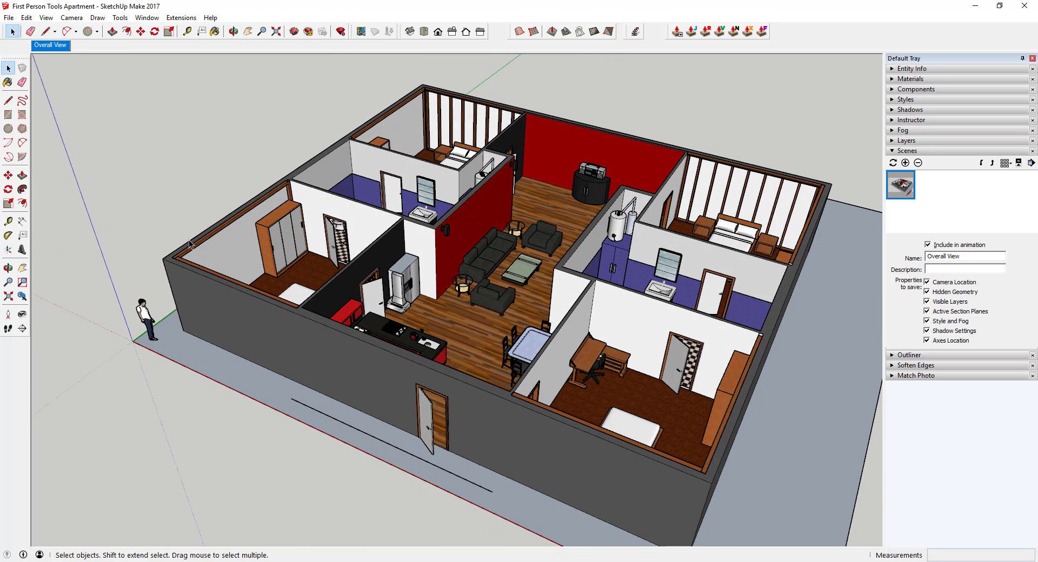
left_click(8, 315)
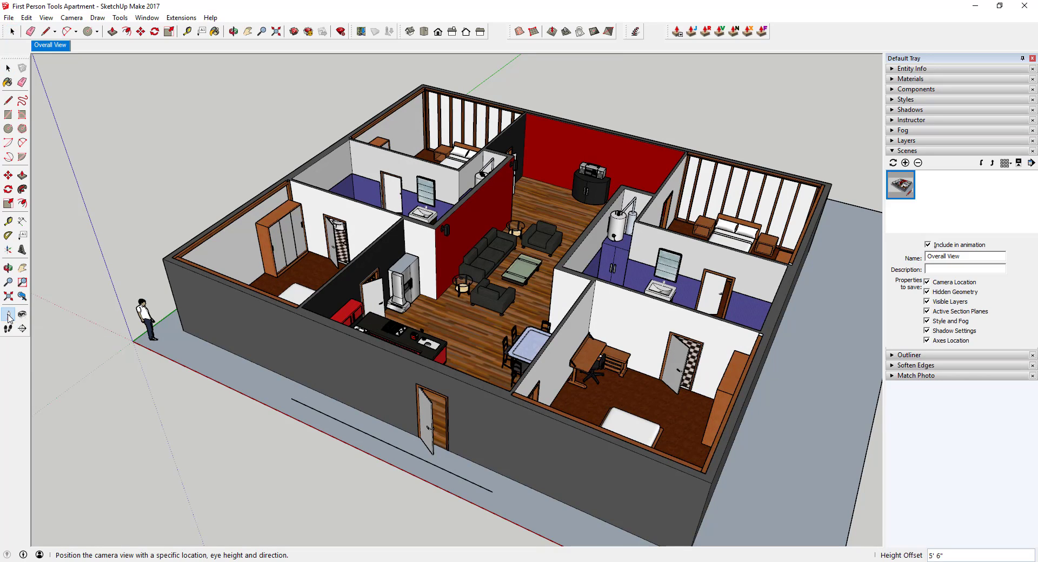
left_click(480, 334)
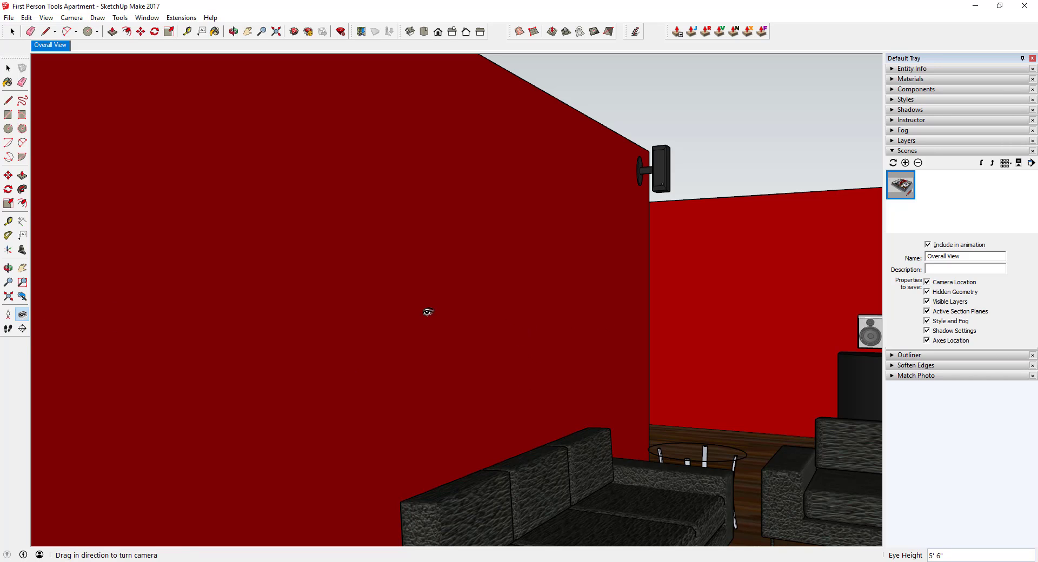
left_click_drag(428, 312, 739, 320)
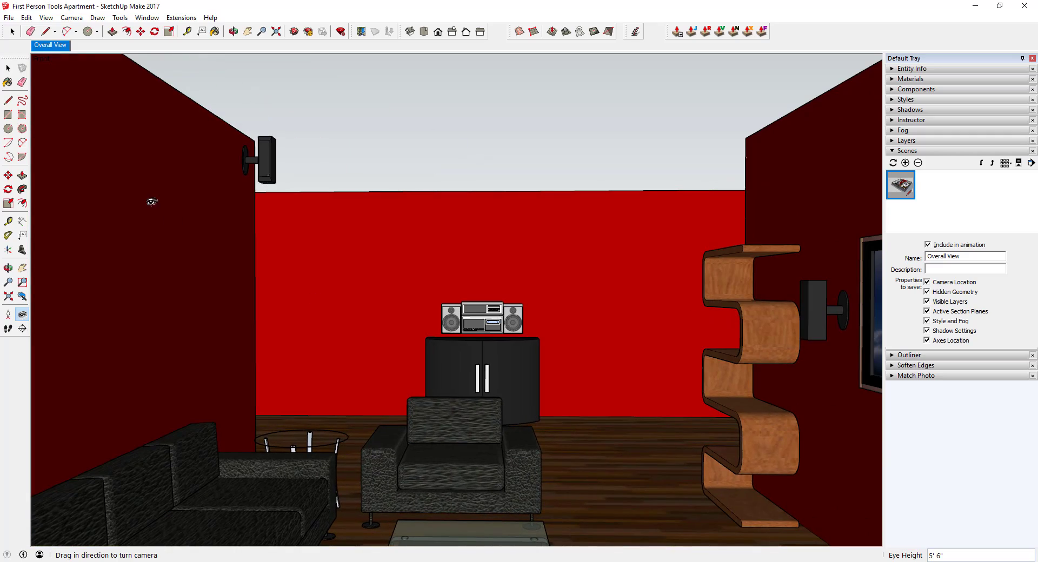
left_click(59, 46)
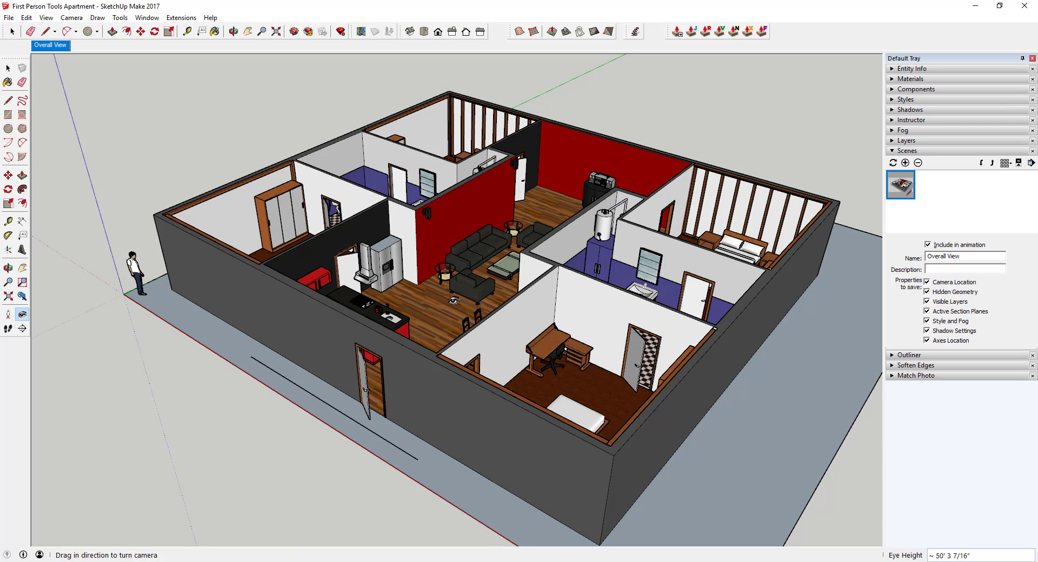
Position the camera on the floor beside the living room armchair, aimed at the kitchen counter
left_click(8, 315)
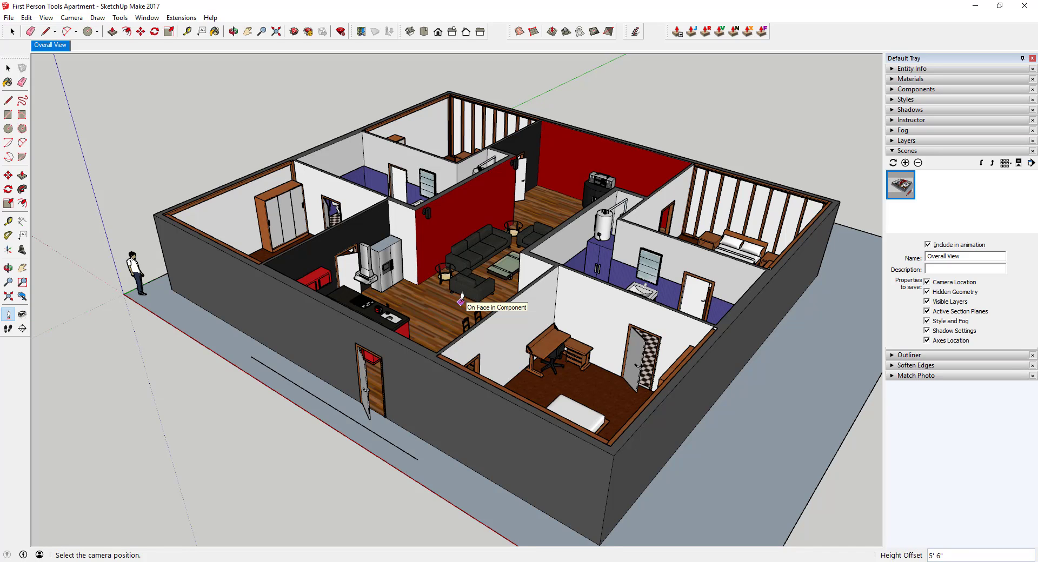
middle_click_drag(462, 299, 349, 381)
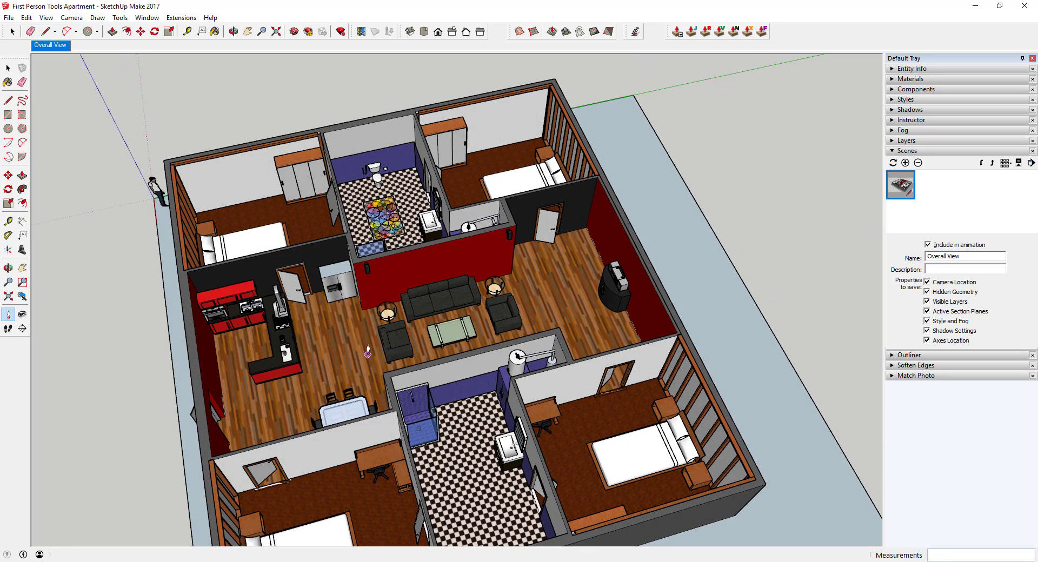
left_click_drag(368, 354, 198, 298)
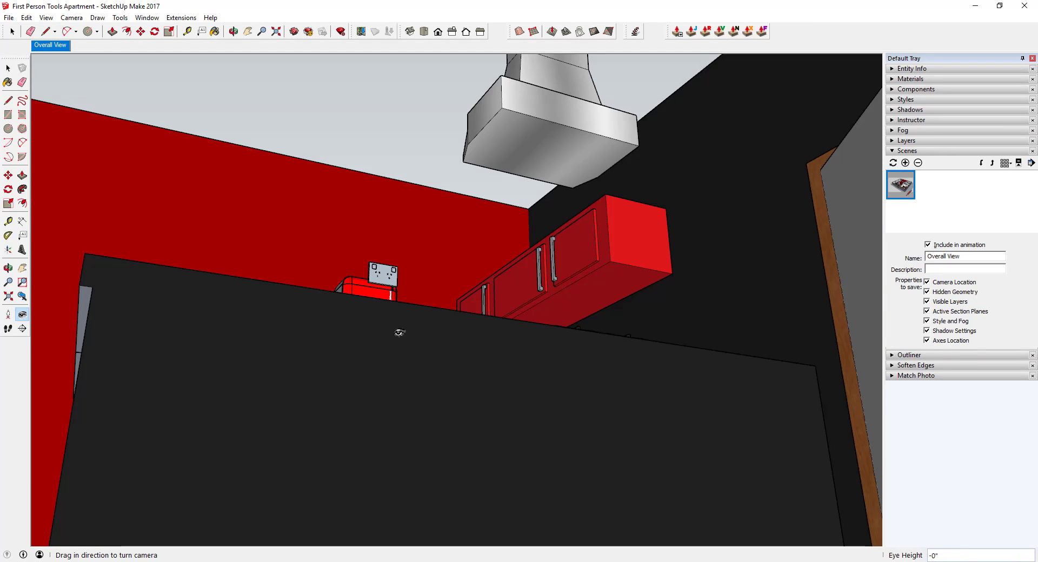
Reposition the camera on the open floor between the armchair and dining table, aimed at the red kitchen cabinets
scroll(445, 338, "down", 3)
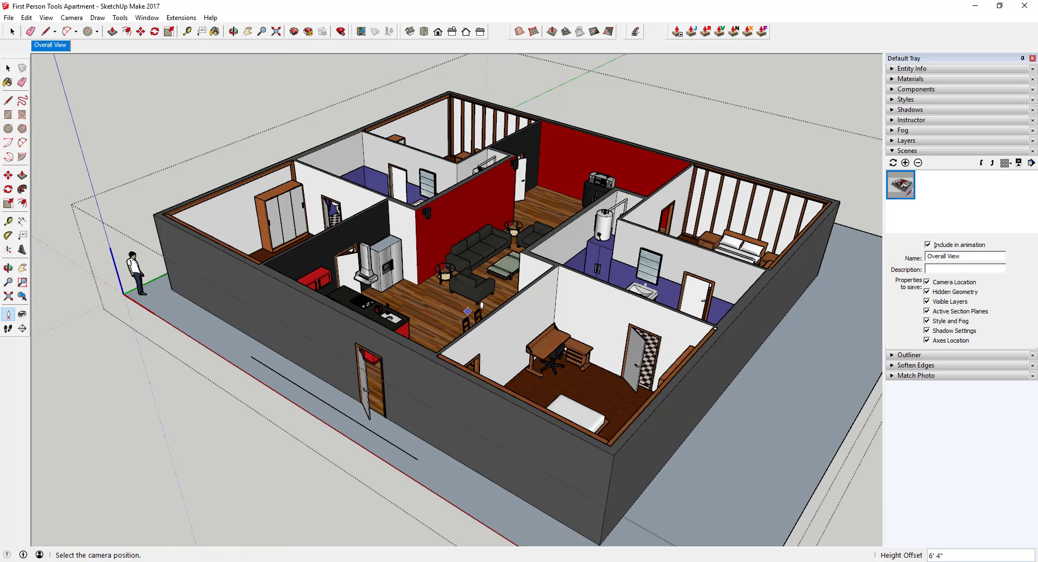
middle_click_drag(481, 306, 434, 330)
left_click_drag(435, 331, 263, 289)
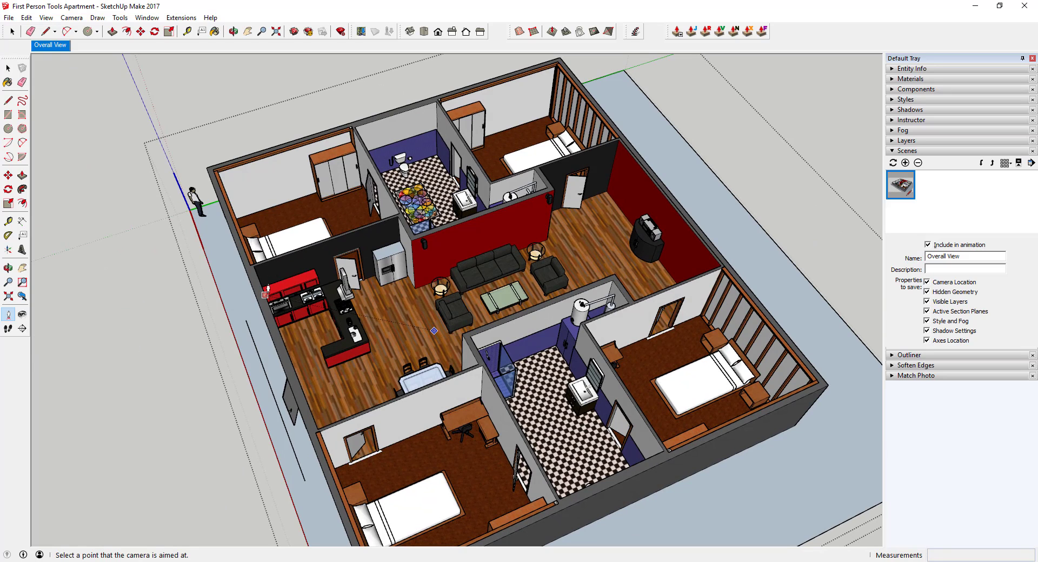
middle_click_drag(263, 290, 246, 277)
mouse_move(246, 277)
left_mouse_down()
mouse_move(262, 268)
mouse_move(419, 316)
mouse_move(259, 270)
left_mouse_up()
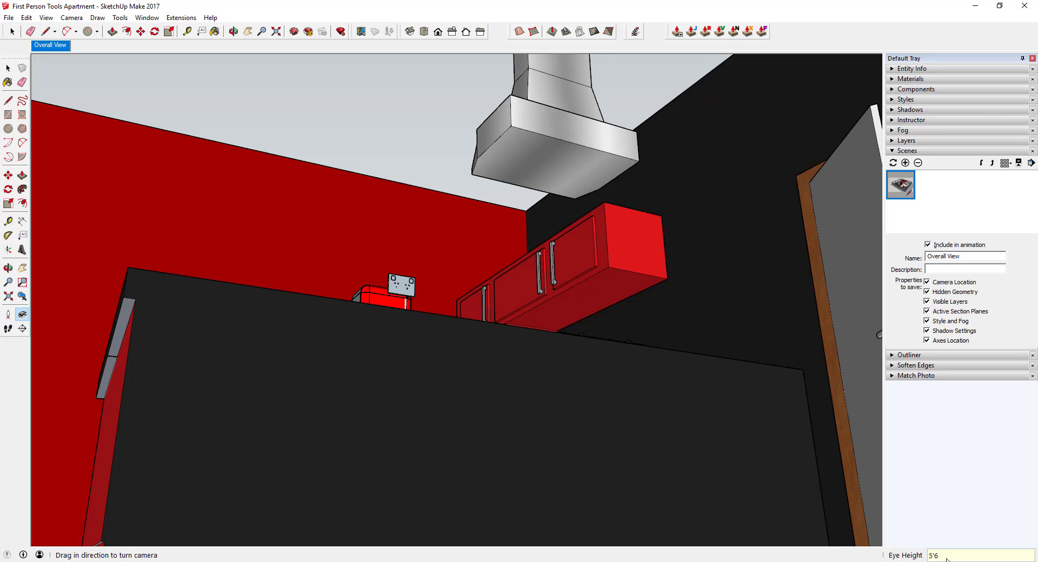
Set the camera's eye height to 5'6" and look around to frame the cooktop, toaster and range hood
key("Return")
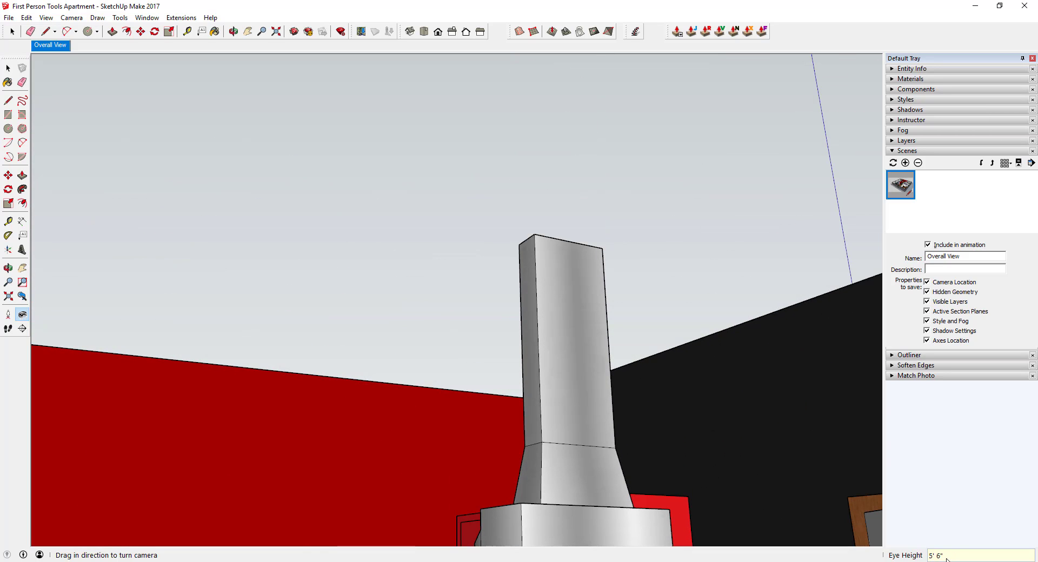
left_click_drag(674, 361, 642, 388)
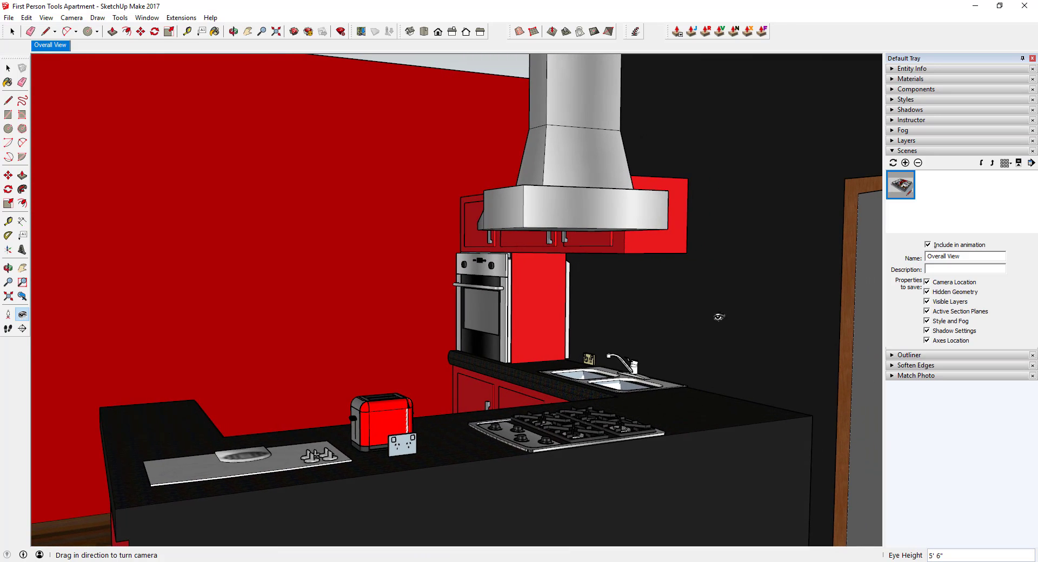
left_click_drag(715, 314, 700, 348)
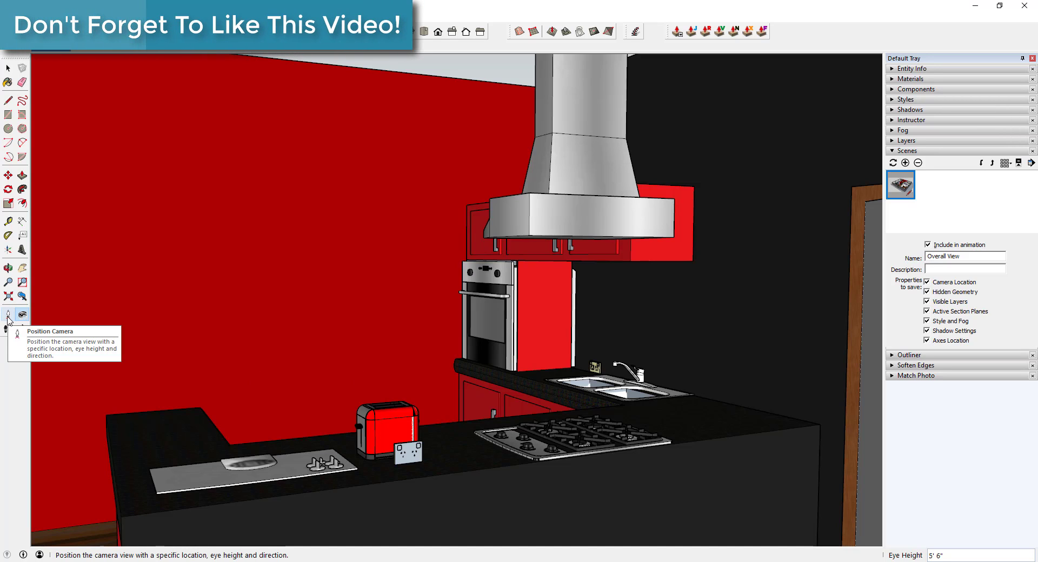
Switch to the Placemaker Example Chicago model and frame the river and its riverside roads for positioning the camera
mouse_move(597, 561)
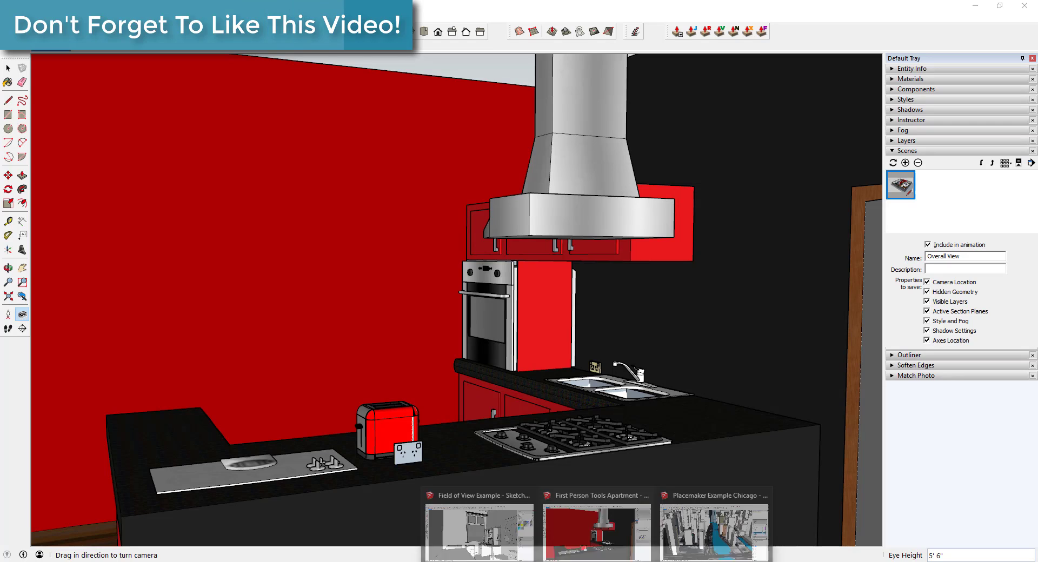
left_click(714, 527)
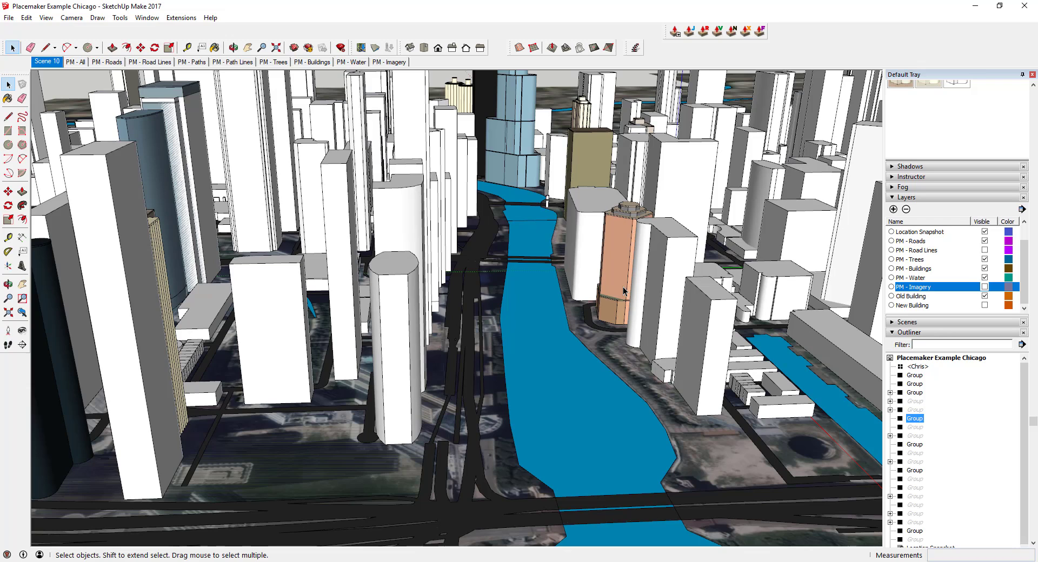
left_click(8, 333)
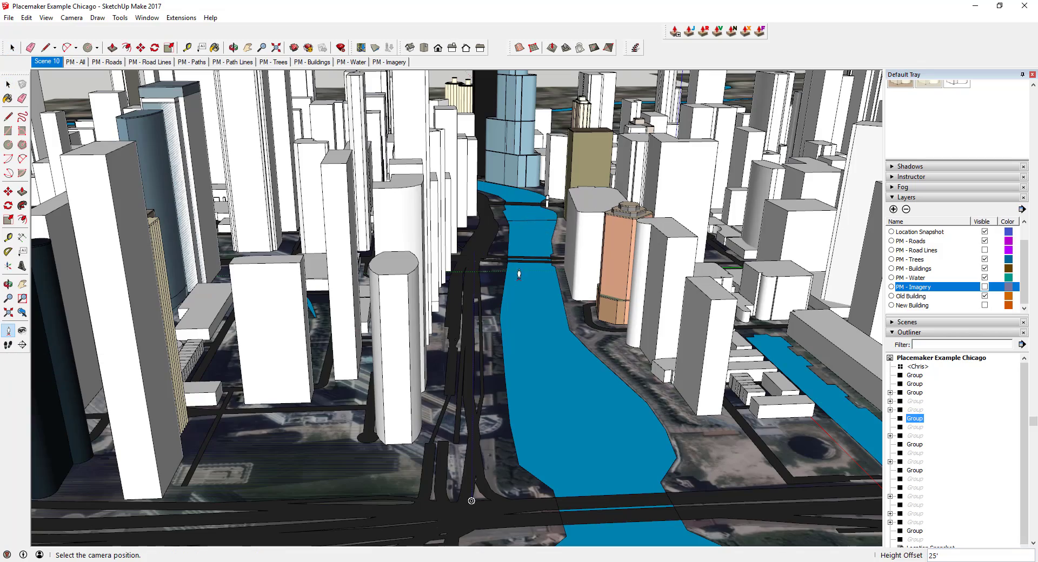
left_click(543, 294)
left_click_drag(552, 266, 502, 259)
scroll(502, 260, "up", 3)
key("w")
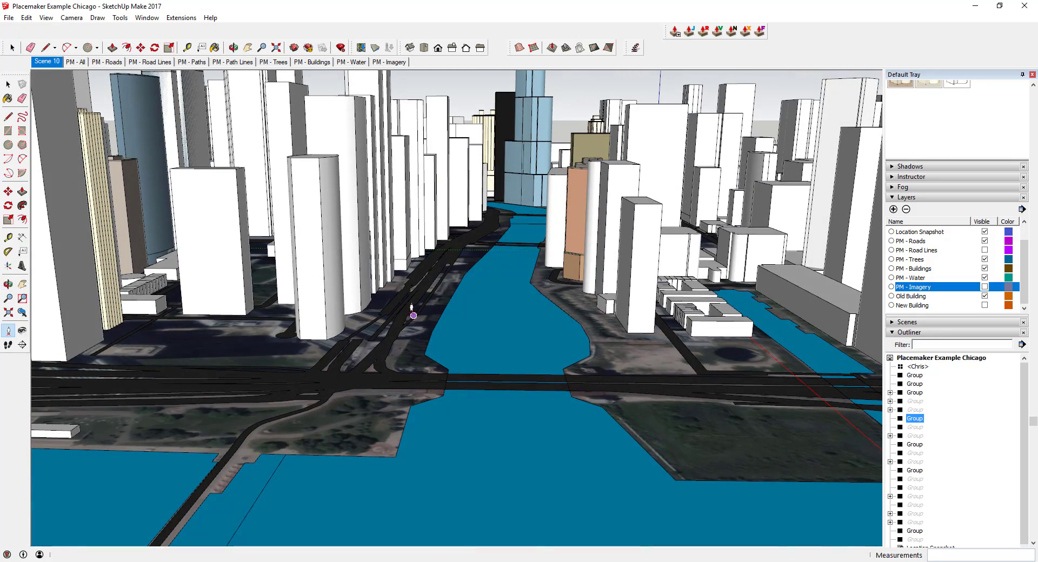
Try positioning the camera on the riverside road with a 5'6" eye height, and return to the city overview
left_click(9, 330)
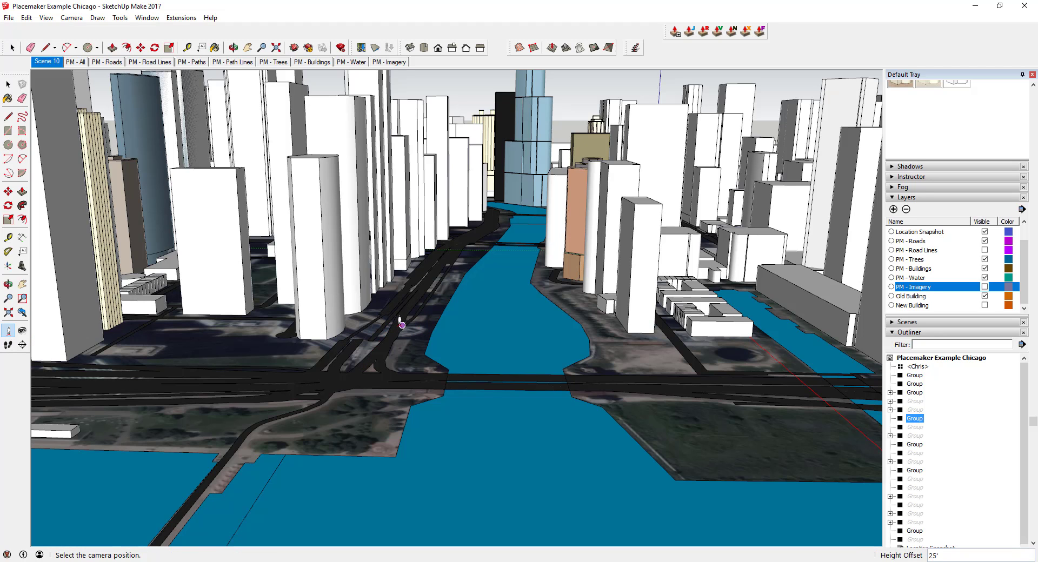
left_click(402, 325)
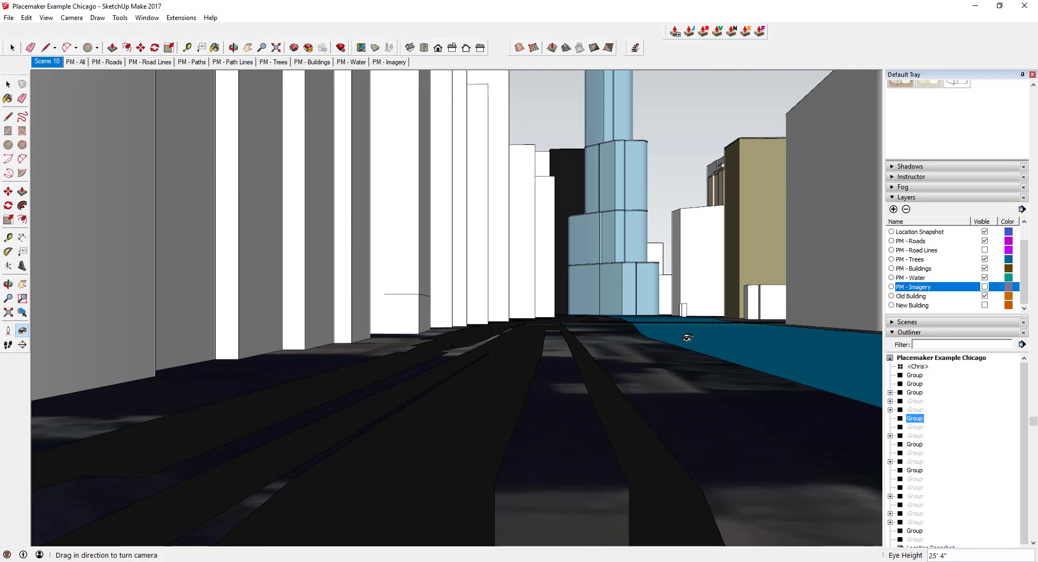
type("5'6\"")
key("Return")
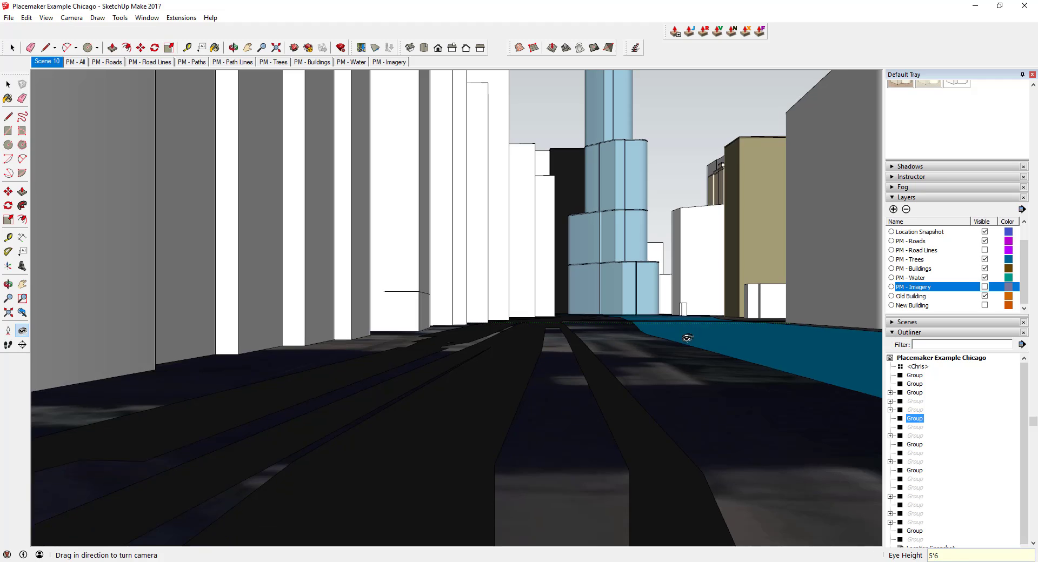
key("ctrl+z")
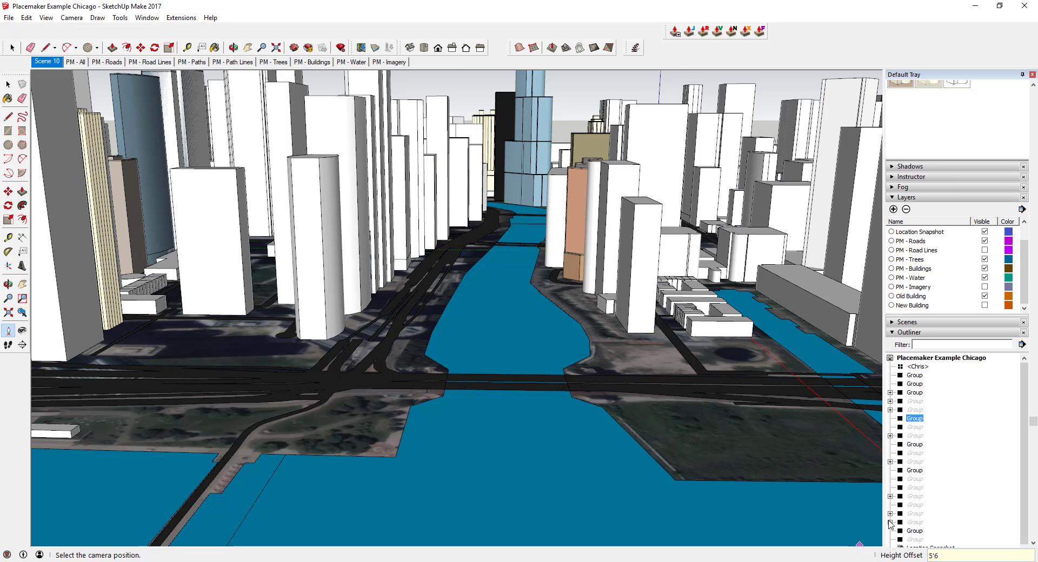
Position the camera on the riverside road with a 5'6" height offset and look up at the surrounding towers
left_click(395, 331)
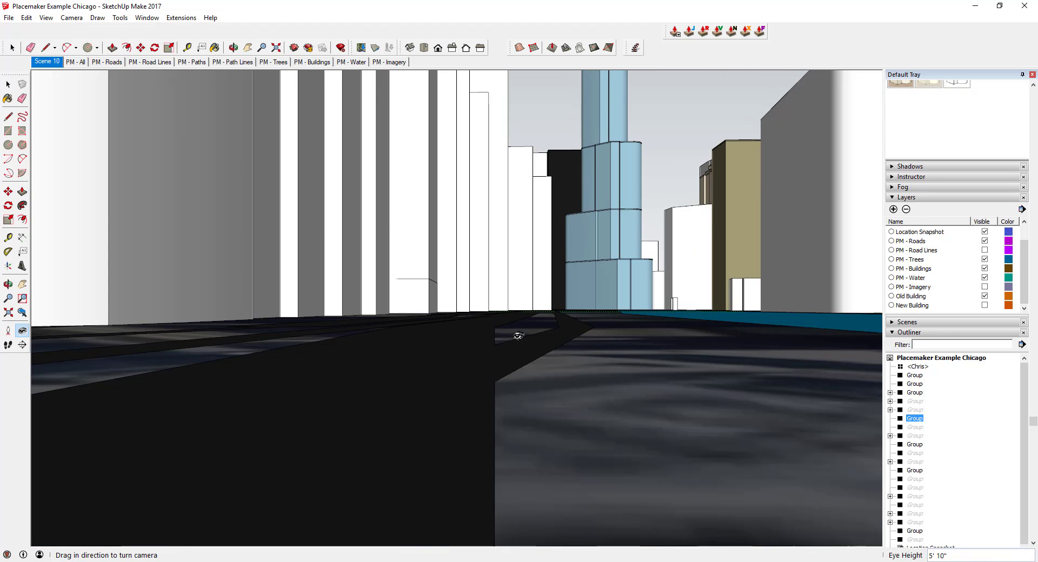
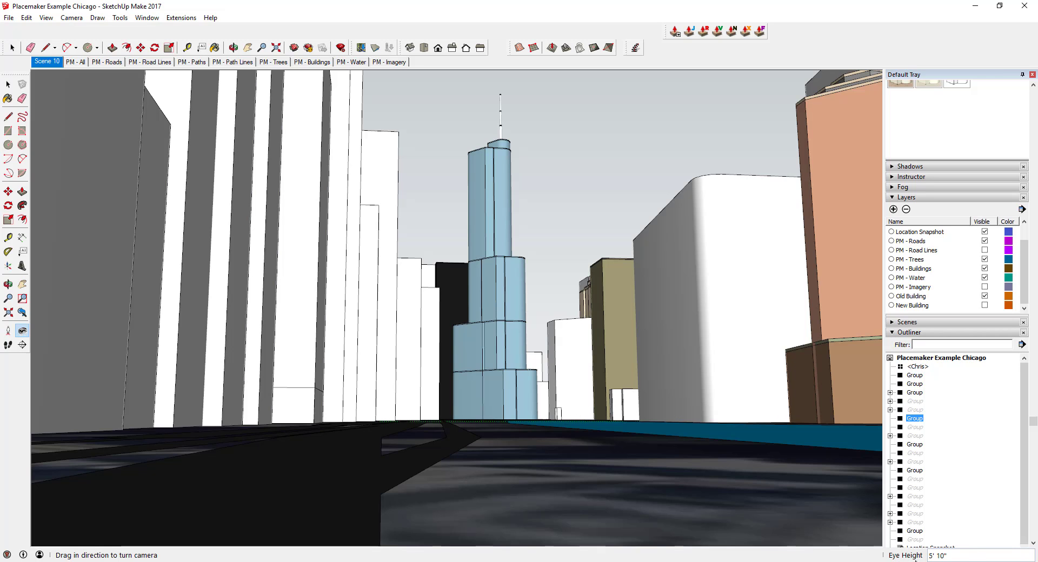
left_click_drag(498, 433, 362, 39)
left_click_drag(517, 424, 491, 416)
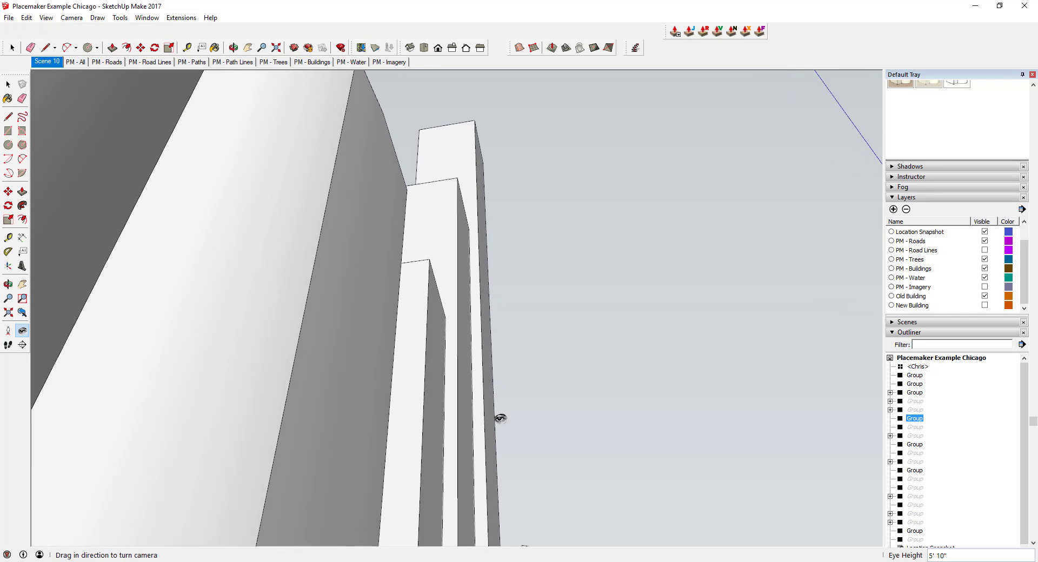
Switch back to the First Person Tools Apartment model and recall the Overall View scene
mouse_move(441, 293)
left_mouse_down()
mouse_move(411, 190)
mouse_move(443, 295)
left_mouse_up()
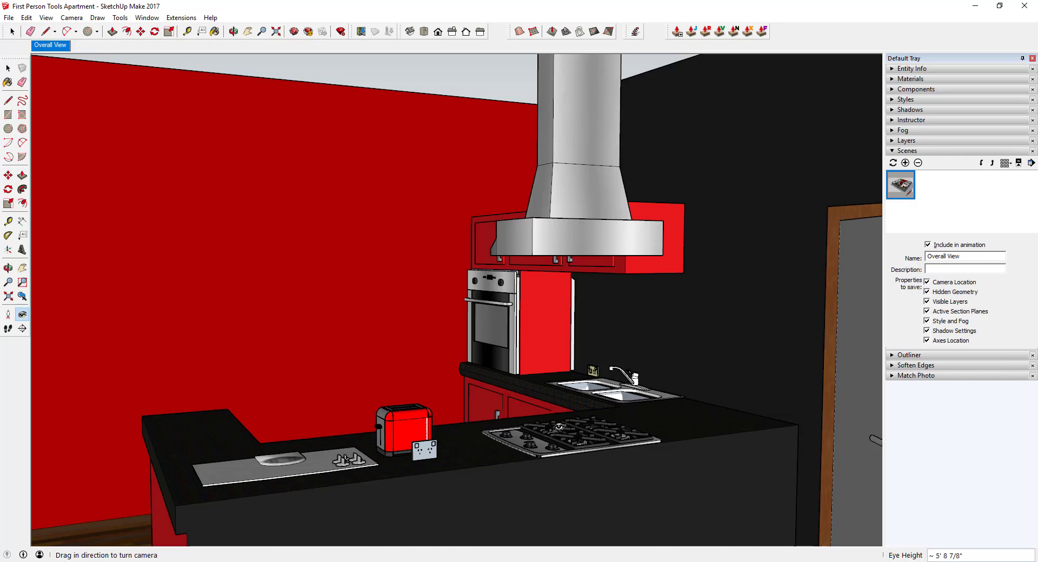
scroll(559, 426, "down", 8)
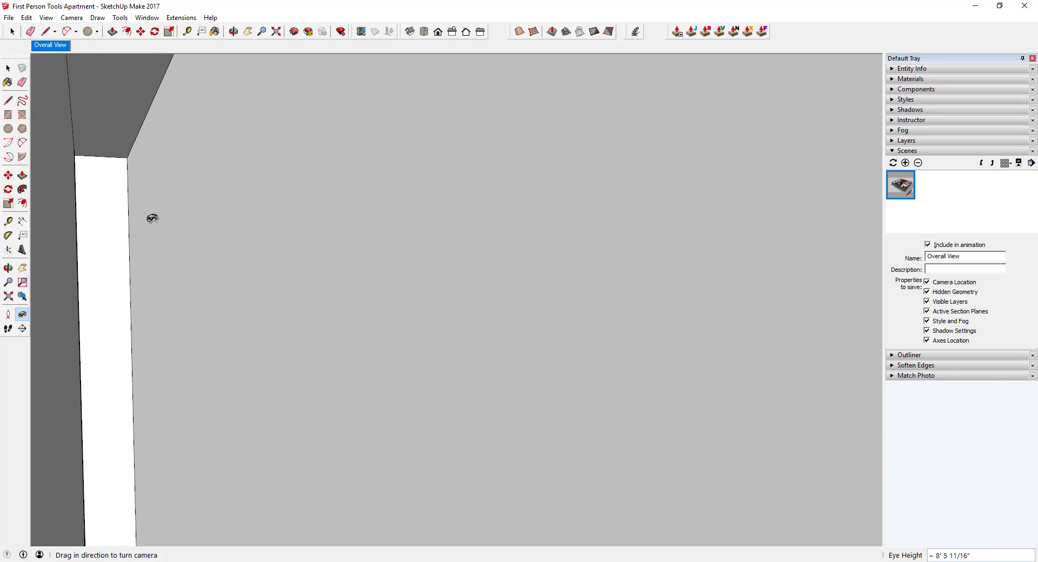
left_click(51, 45)
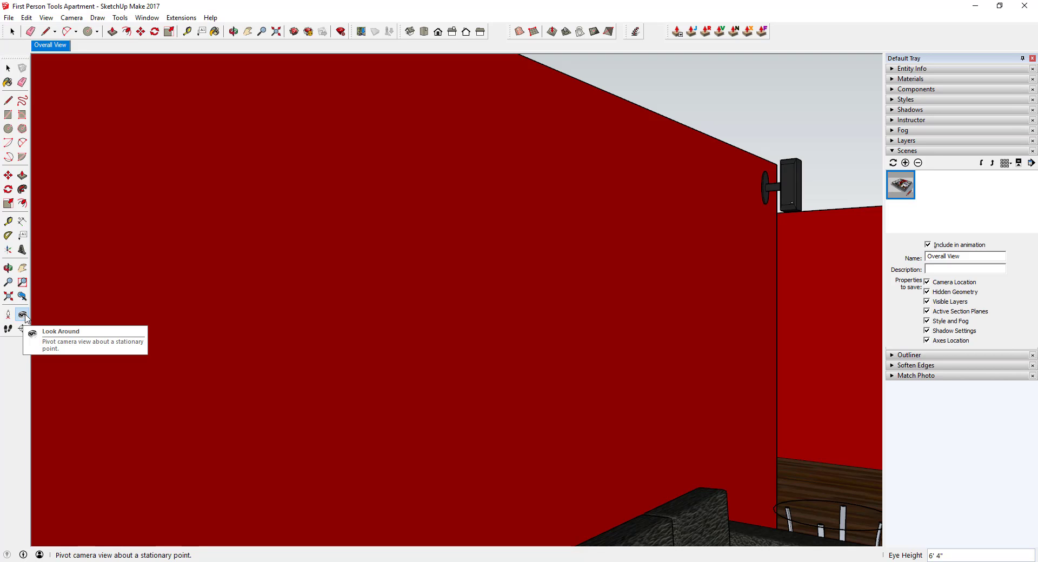
Look around from inside the living area toward the dining table and open doorway, and orbit the view to compare
left_click_drag(377, 338, 919, 333)
left_click_drag(541, 325, 919, 313)
left_click_drag(676, 346, 802, 383)
left_click_drag(542, 326, 635, 248)
key("o")
key("l")
middle_click_drag(561, 278, 597, 561)
Switch to the Field of View Example model and look around the bedroom toward the window and desk
mouse_move(597, 561)
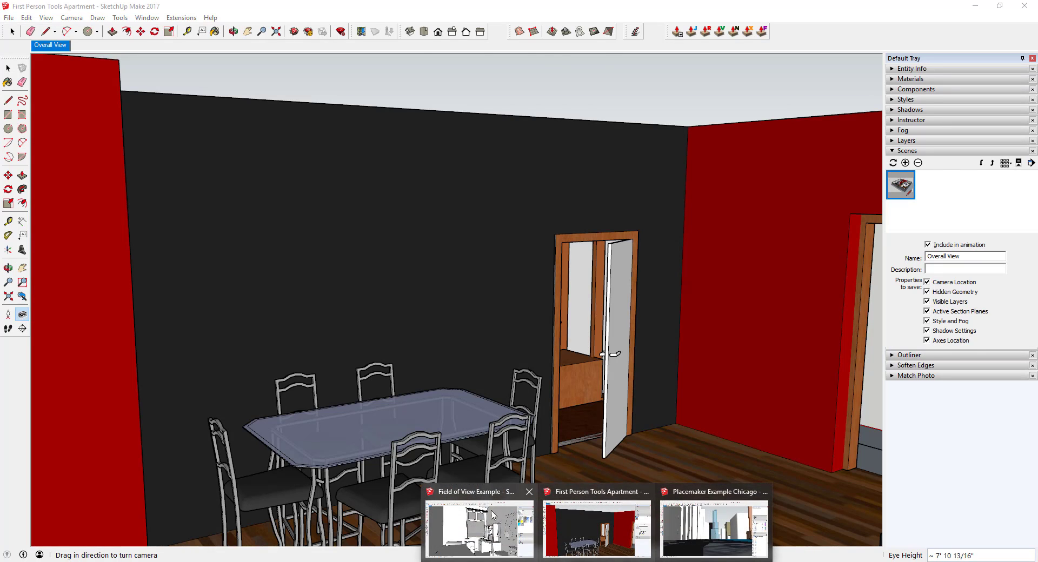
left_click(509, 516)
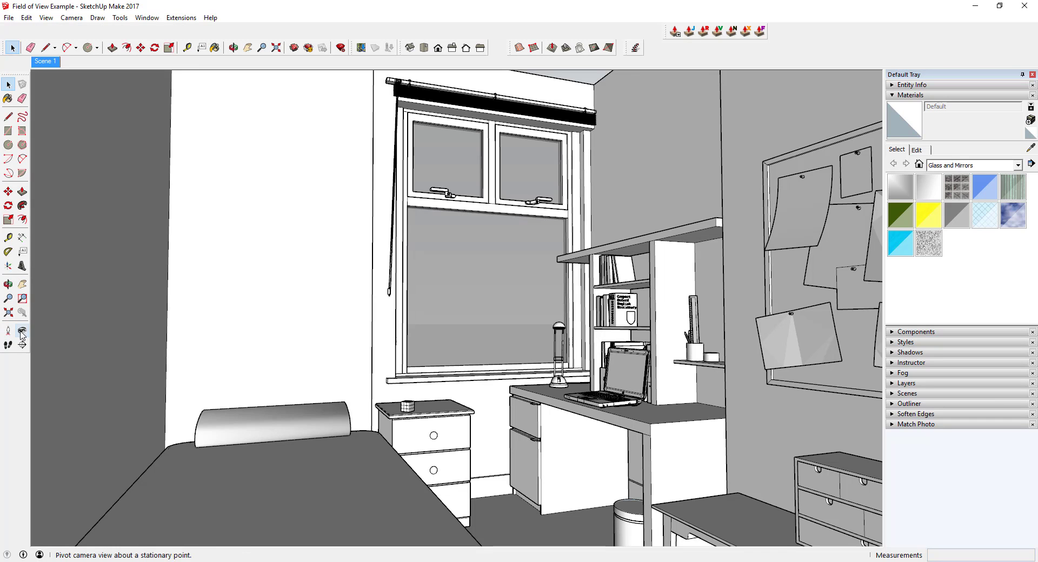
middle_click_drag(492, 384, 461, 375)
left_click_drag(151, 365, 548, 391)
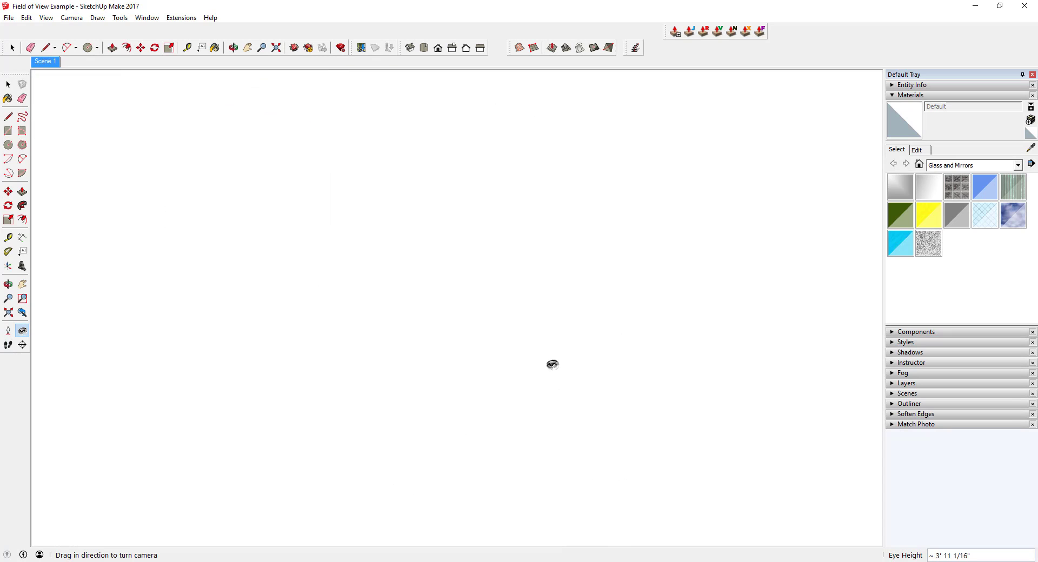
left_click_drag(538, 361, 519, 341)
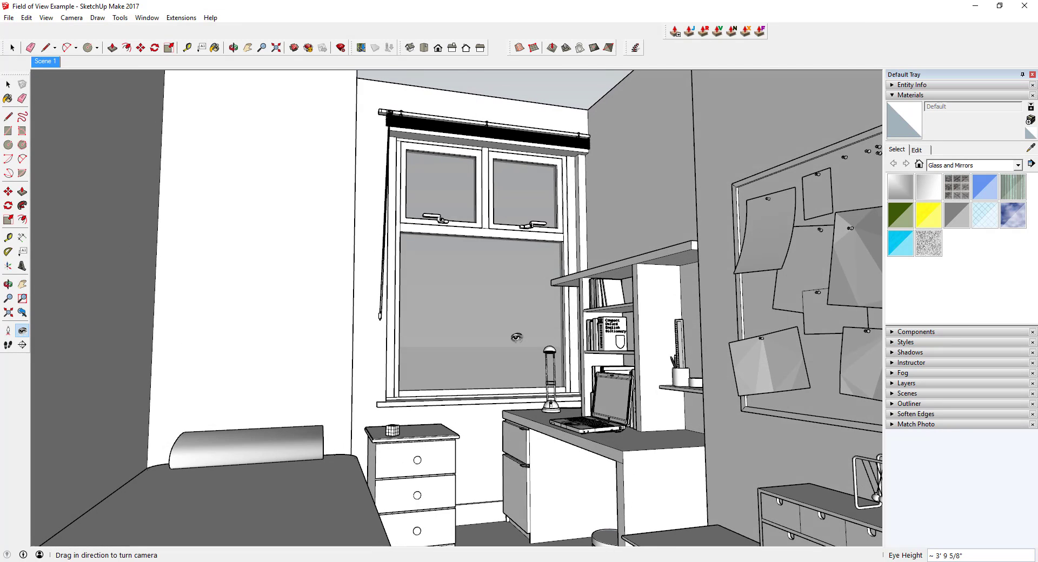
Switch back to the First Person Tools Apartment model, lower the view of the dining table and activate Look Around
mouse_move(596, 560)
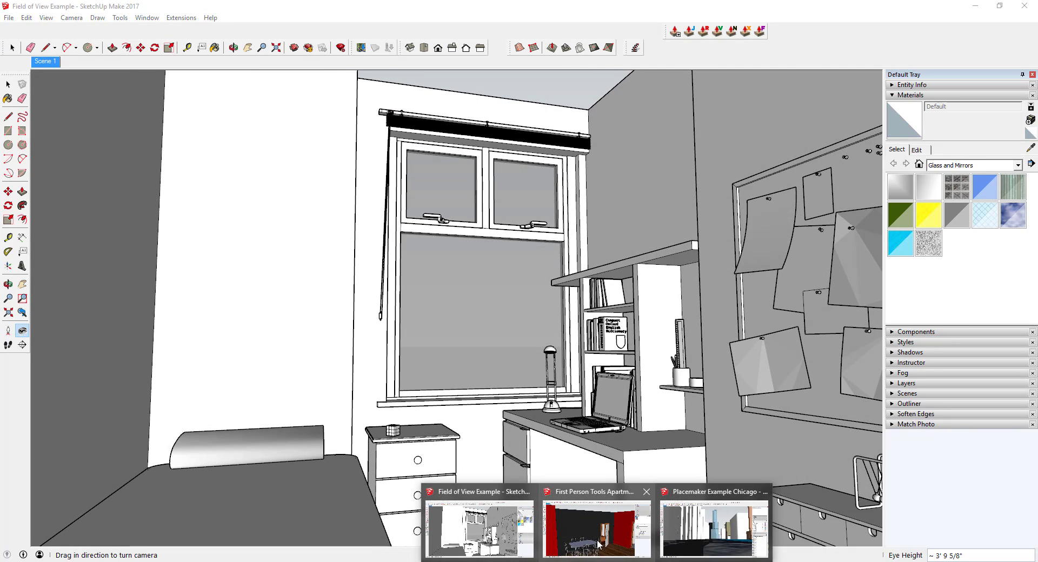
left_click(550, 542)
left_click_drag(626, 415, 535, 373)
left_click(22, 314)
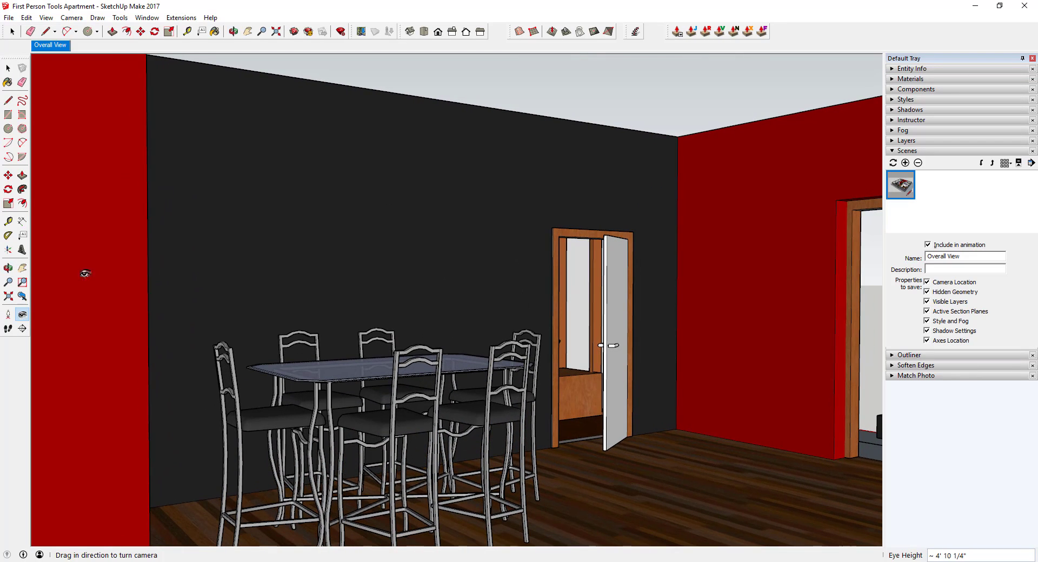
Use the Walk tool to move past the dining table toward the open doorway and over to the stereo cabinet
key("space")
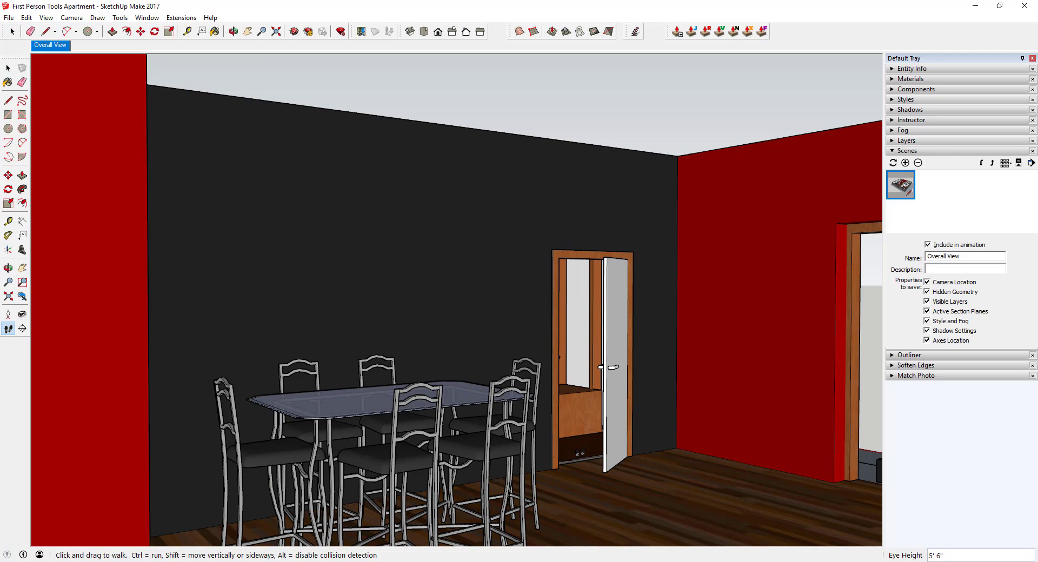
key("Right")
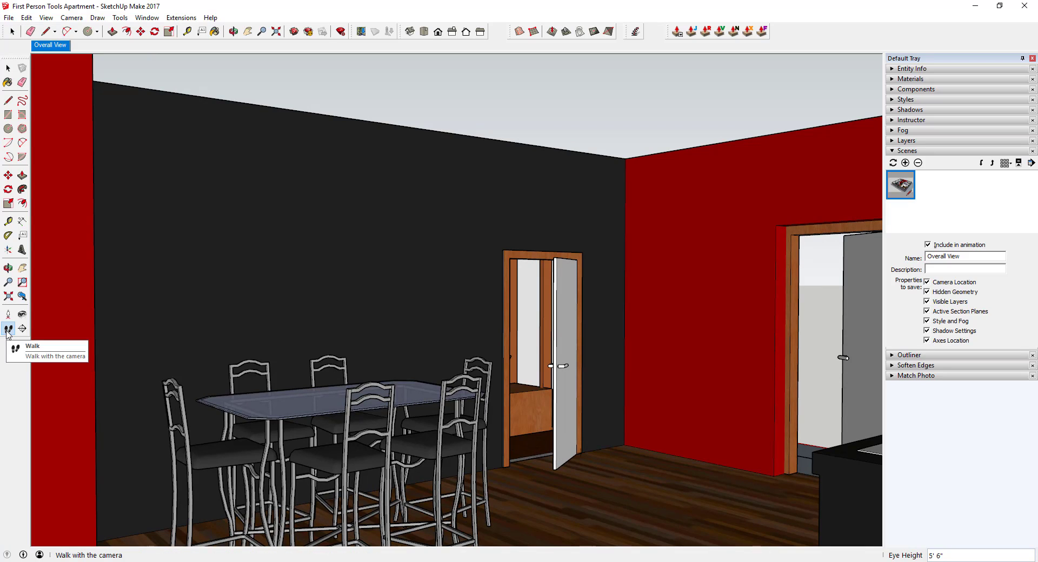
left_click_drag(541, 467, 545, 453)
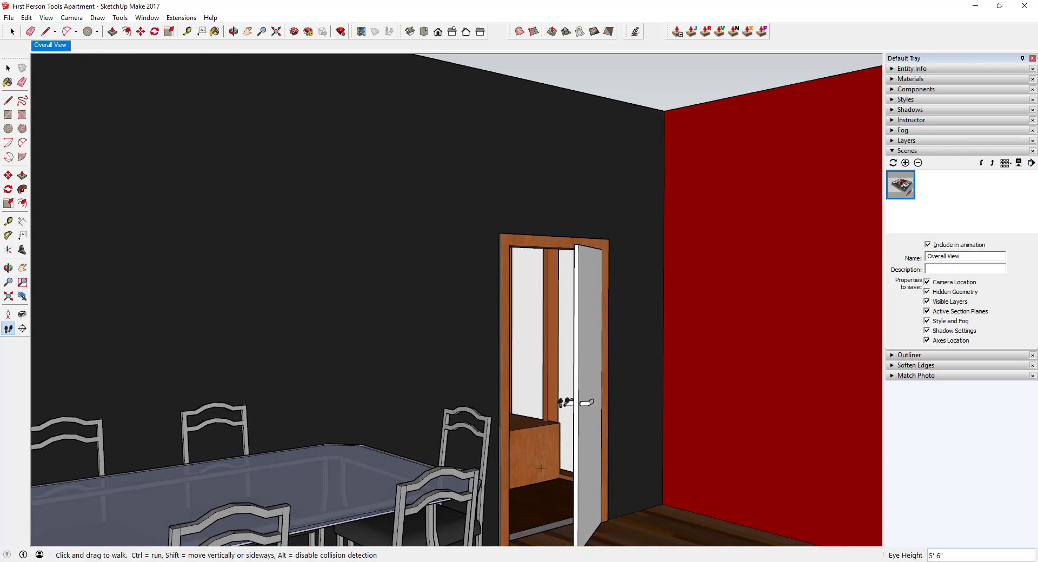
left_click_drag(555, 390, 524, 382)
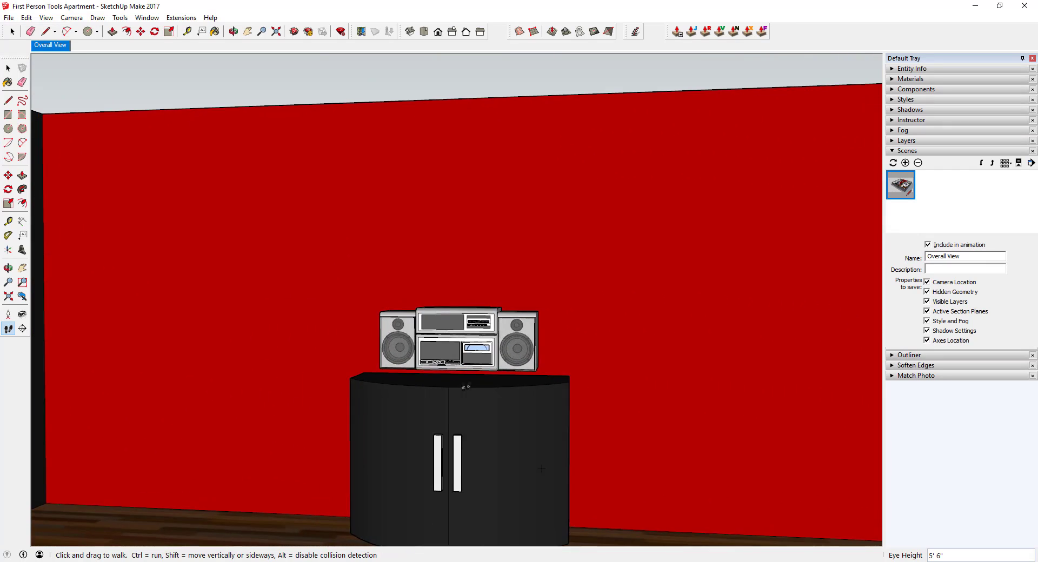
Walk from the stereo cabinet toward the kitchen and dining area at a raised eye height of about 7'6"
left_click_drag(403, 383, 415, 450)
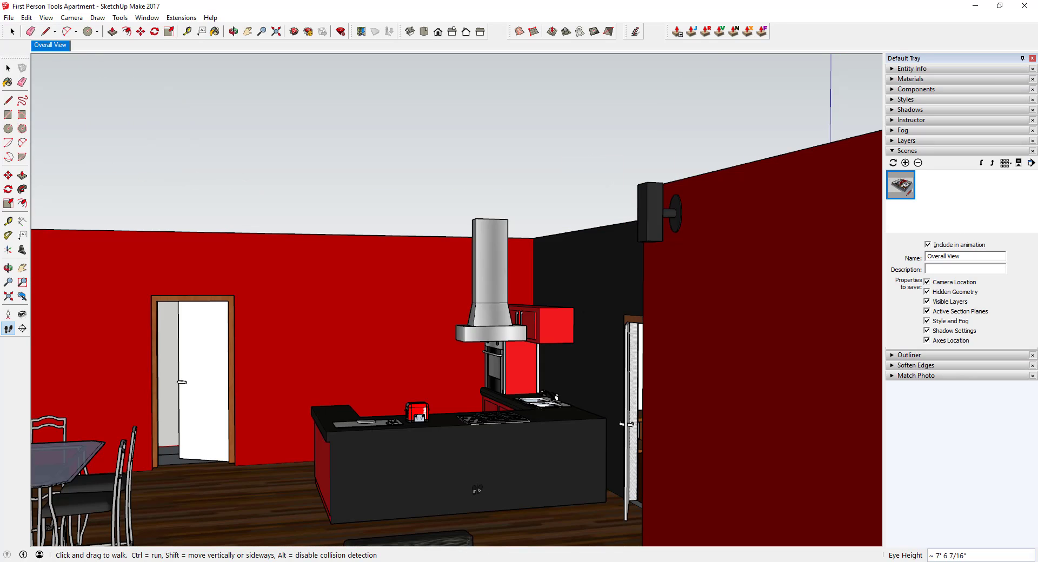
left_click_drag(472, 522, 459, 540)
left_click_drag(458, 437, 462, 464)
left_click_drag(466, 415, 462, 399)
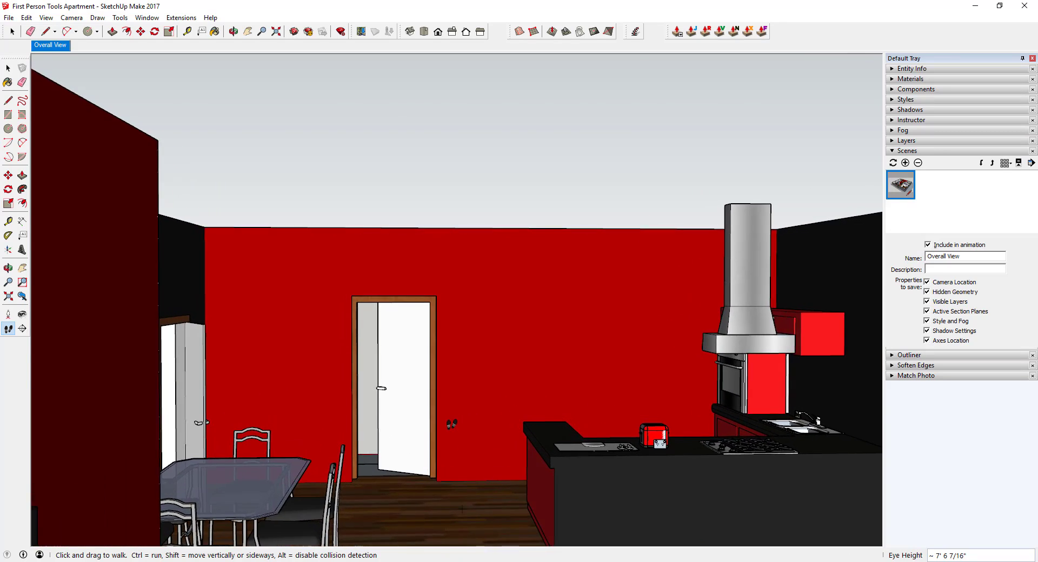
Walk up to the kitchen counter at a lowered eye height of about 4'8" and turn to the living room seating
left_click_drag(487, 414, 464, 486)
left_click_drag(472, 521, 504, 493, "shift")
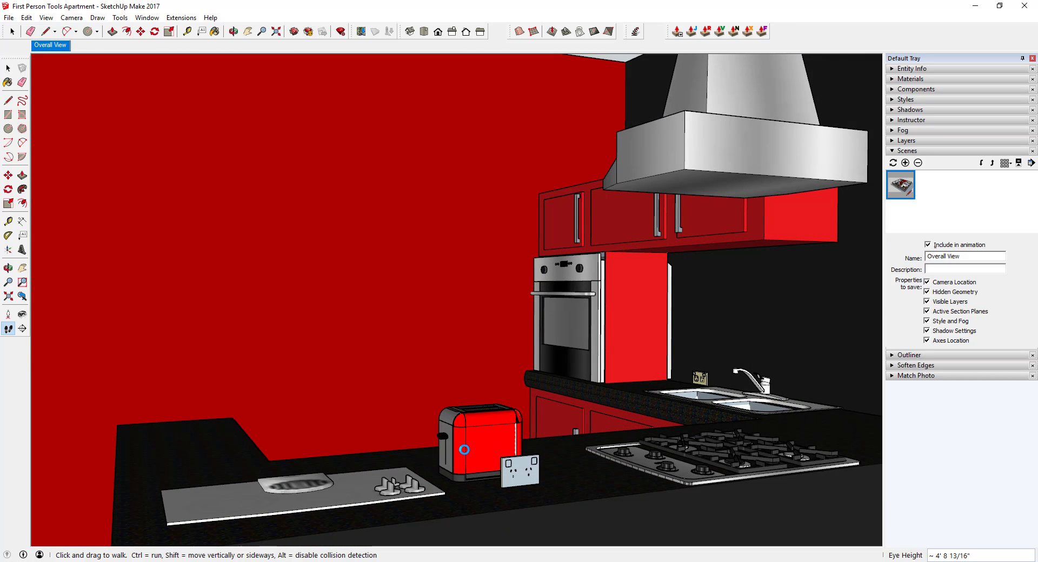
left_click_drag(477, 458, 525, 300)
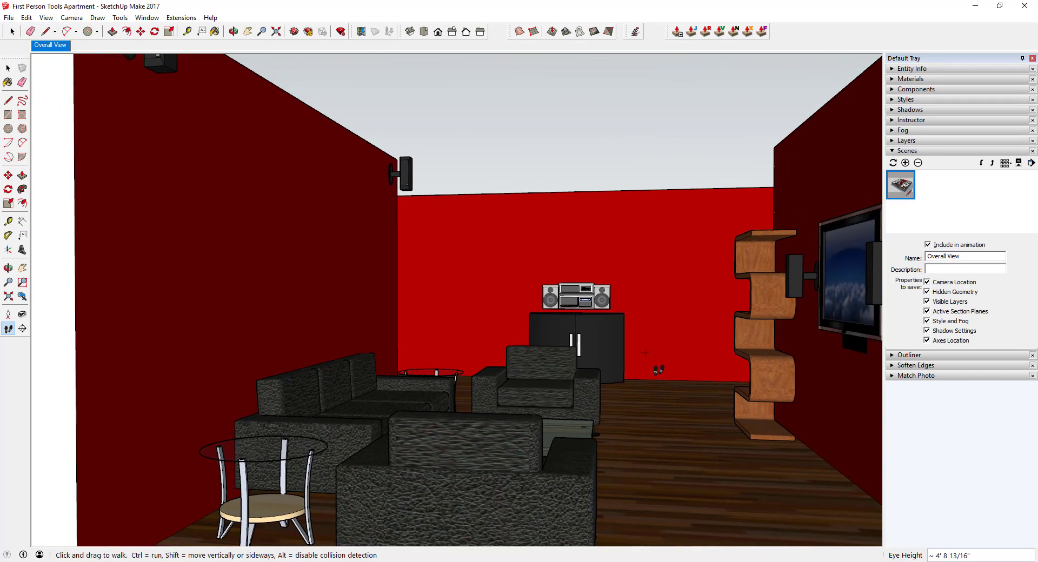
Walk from the living room seating past the dining table and up close to the white wall
left_click_drag(636, 301, 650, 416)
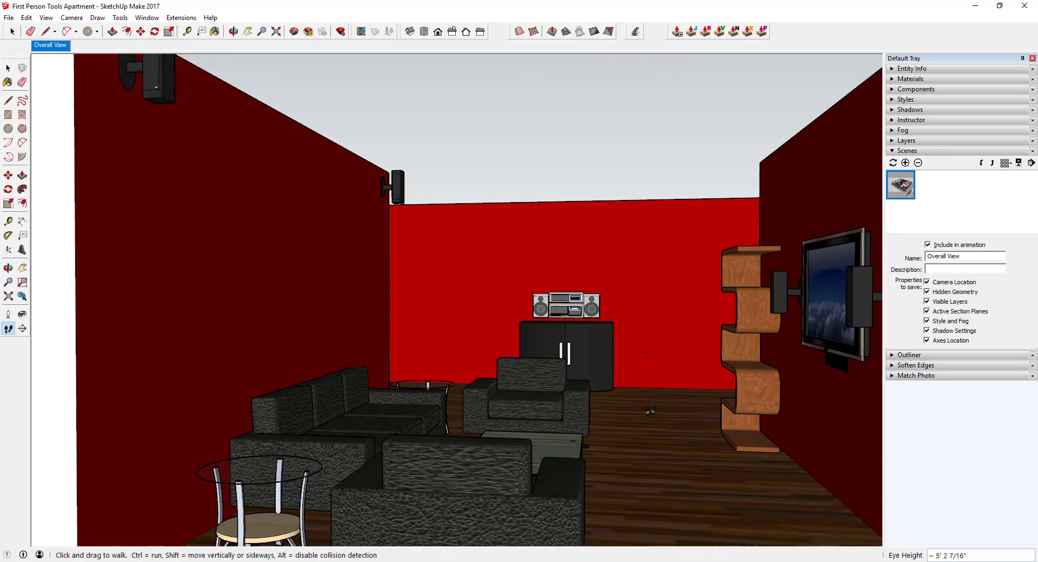
left_click_drag(645, 352, 756, 347)
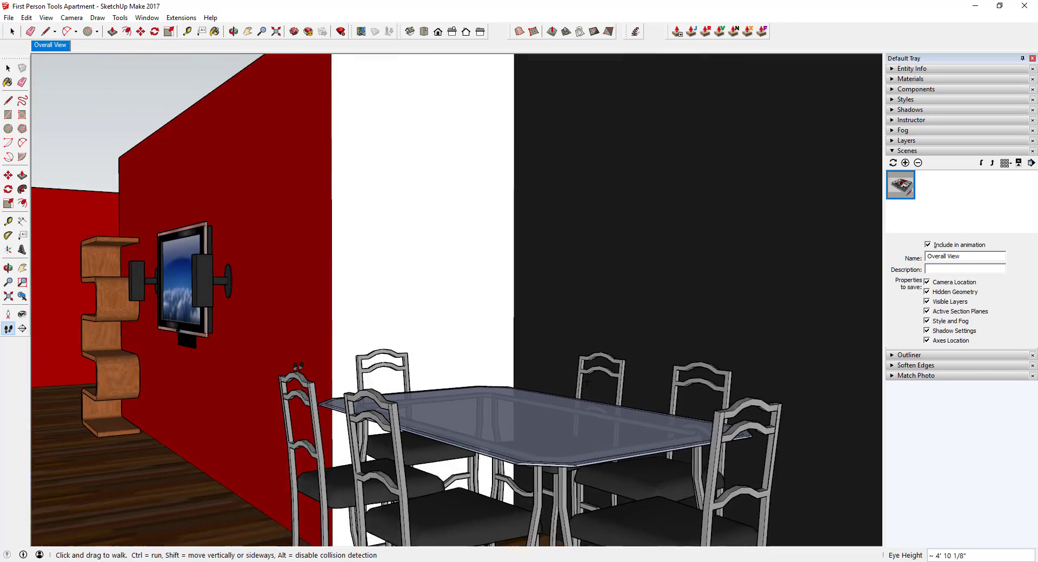
left_click_drag(586, 382, 513, 378)
left_click_drag(323, 355, 569, 400)
left_click_drag(615, 312, 688, 257)
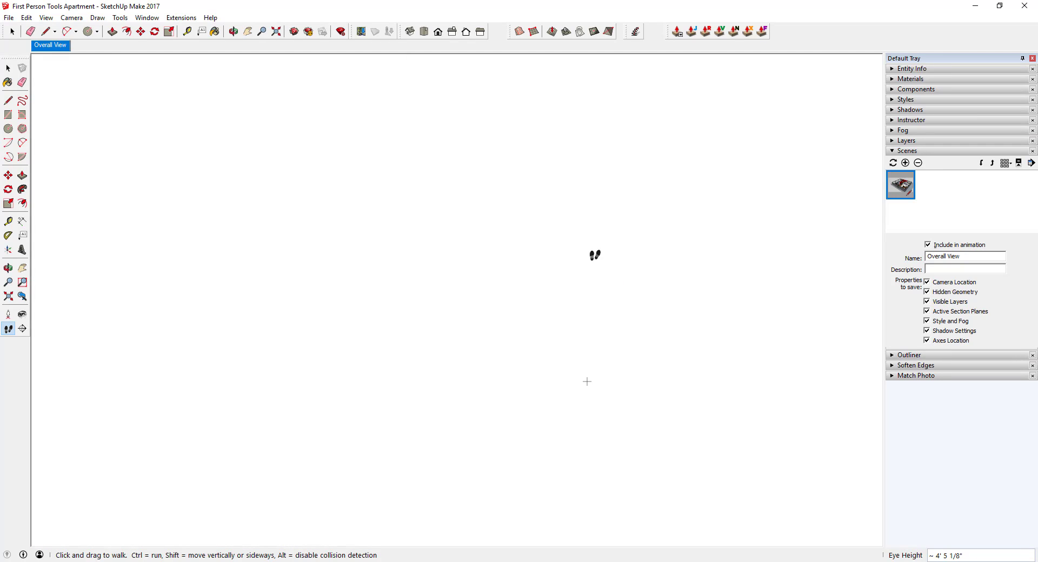
Walk back past the kitchen counter and fridge to the armchair in front of the stereo cabinet
left_click_drag(440, 488, 658, 266)
left_click_drag(447, 459, 560, 382)
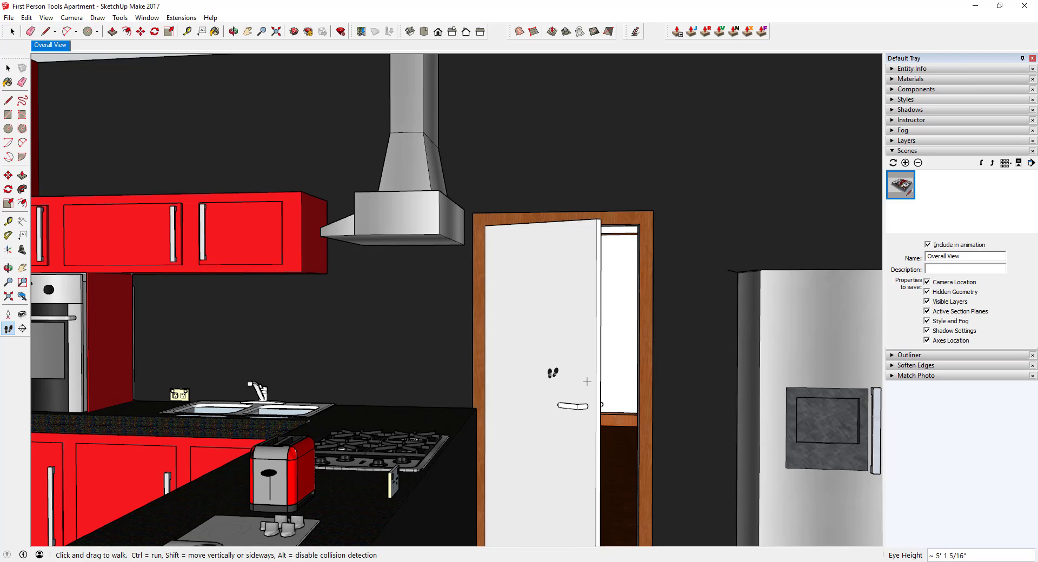
left_click_drag(566, 385, 590, 237)
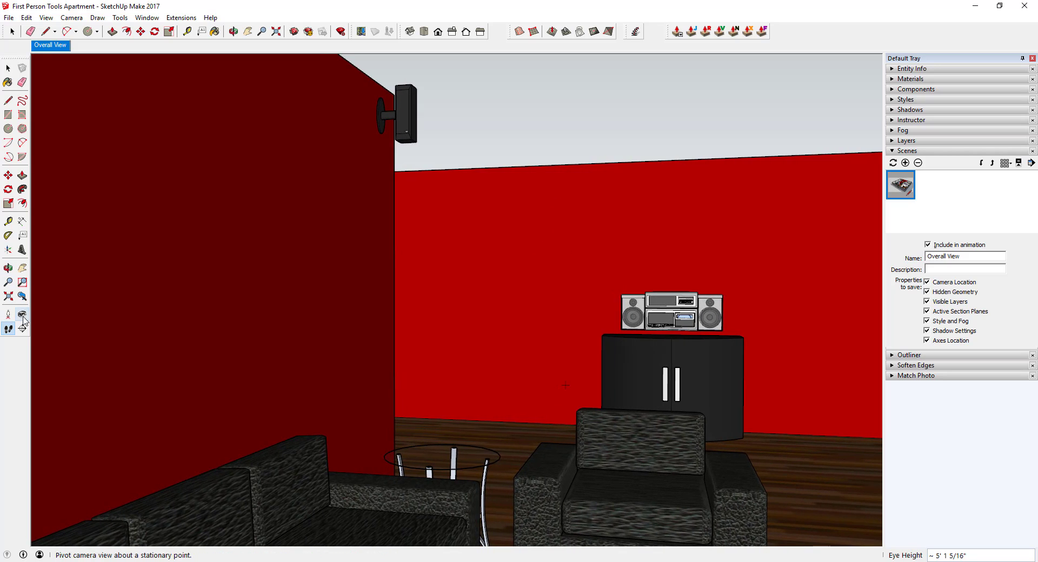
Look around the living room from the stereo cabinet and walk past the curved wooden shelf
left_click_drag(576, 333, 274, 229)
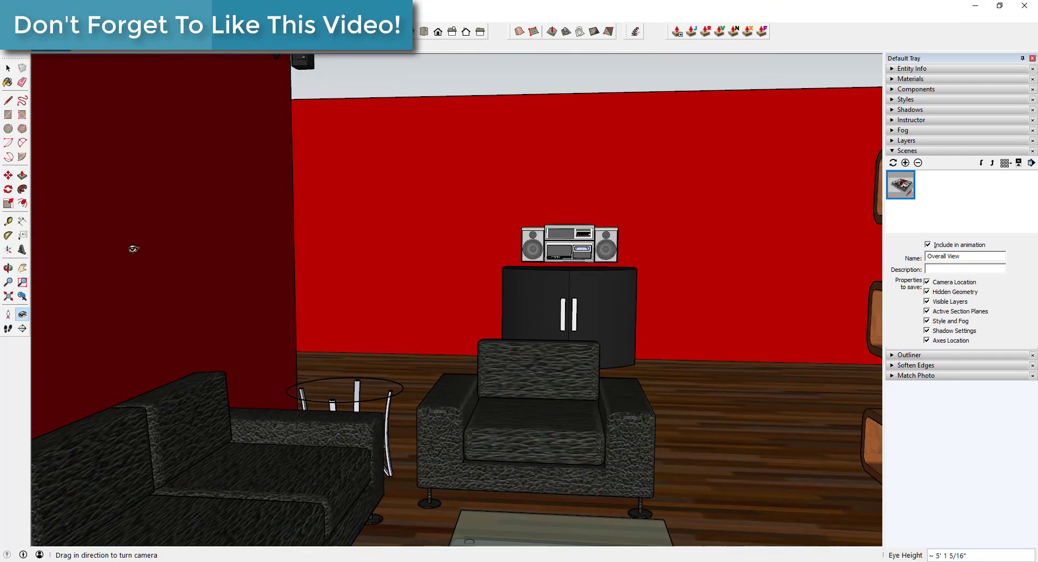
left_click_drag(678, 296, 402, 333)
left_click_drag(399, 308, 657, 237)
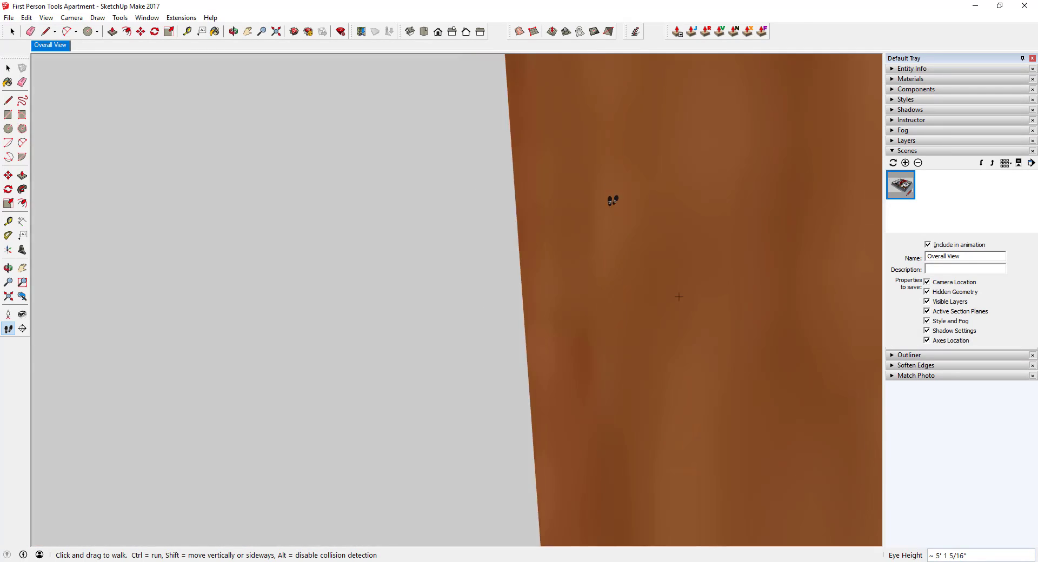
Walk from the wooden shelf through the apartment into the bathroom, facing the glass shower and sink
left_click_drag(738, 176, 869, 213)
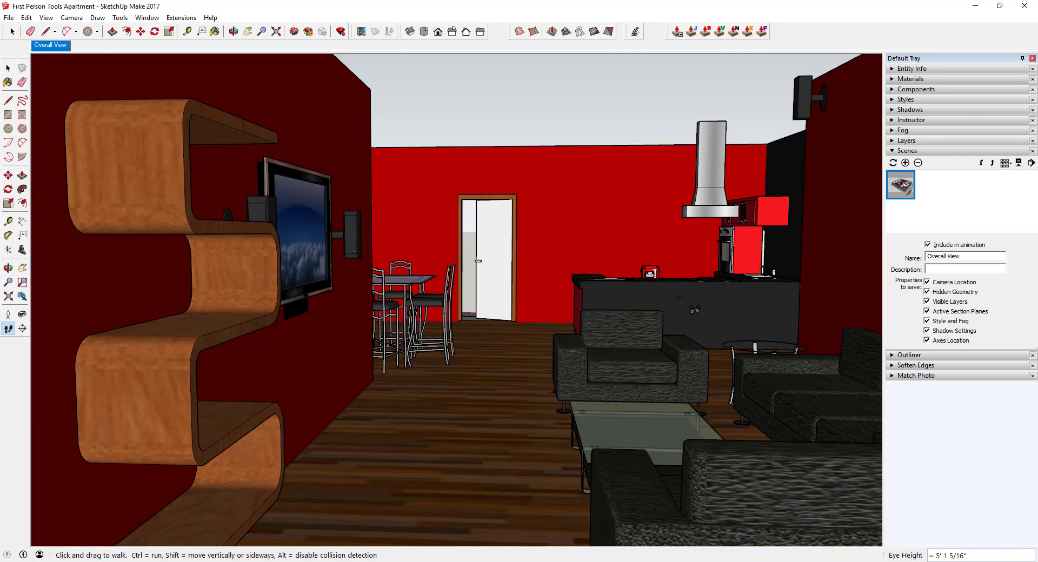
left_click_drag(827, 290, 822, 378)
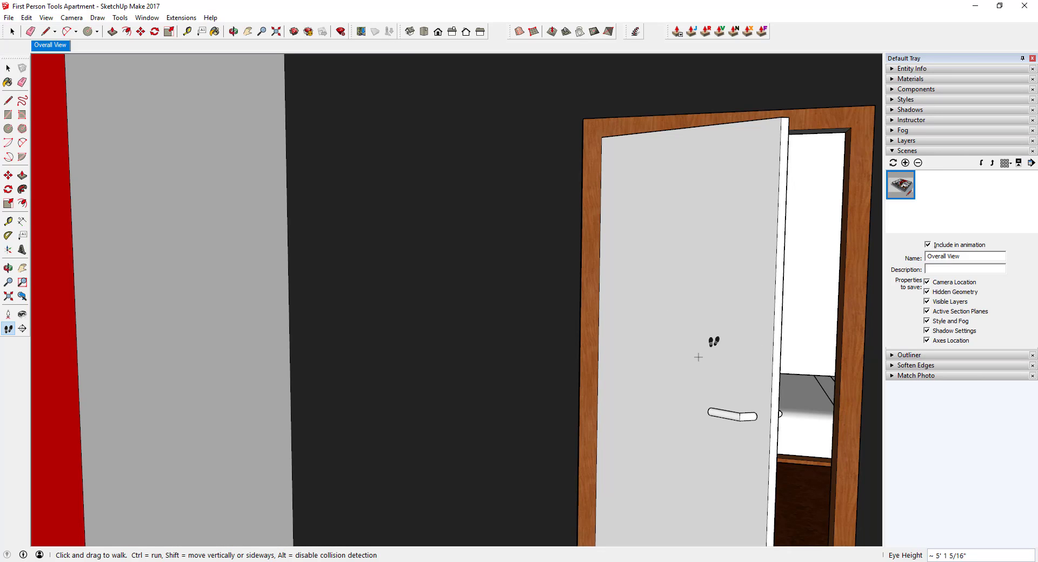
left_click_drag(744, 315, 232, 358)
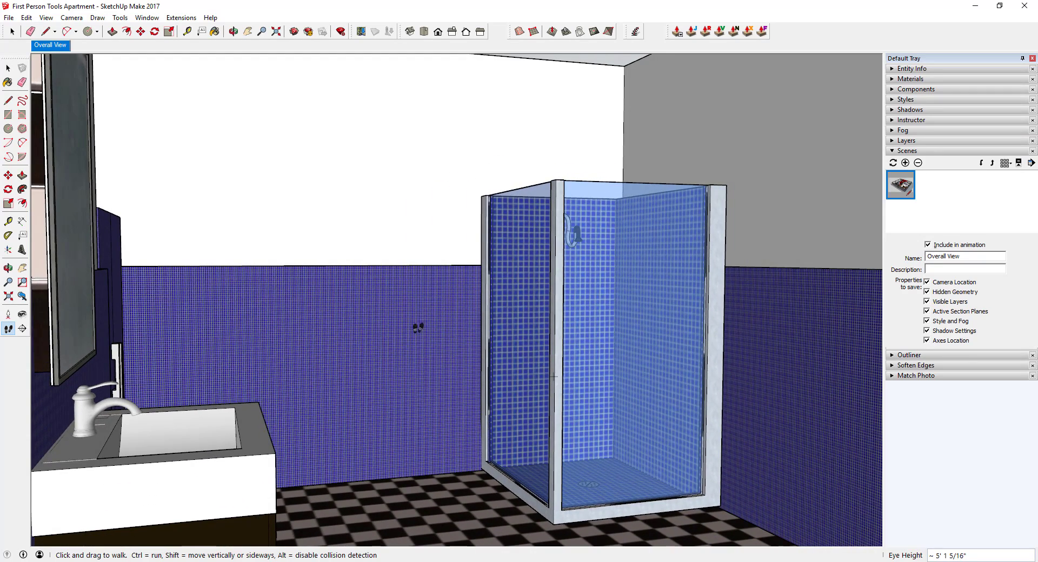
Widen the bathroom's field of view to about 50 degrees with the Zoom tool and reset it to 35 degrees
left_click(8, 282)
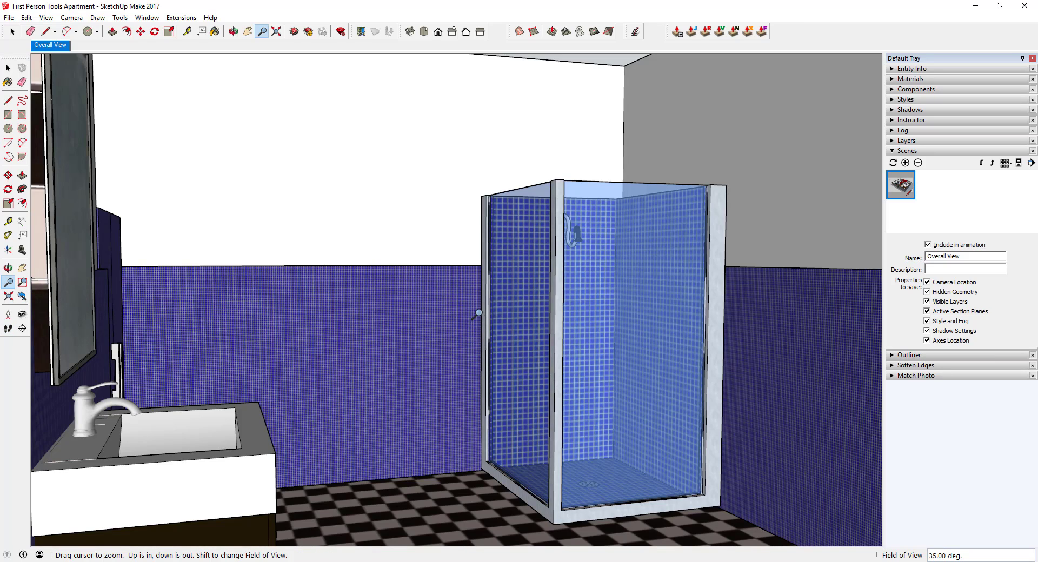
left_click_drag(472, 305, 487, 395, "shift")
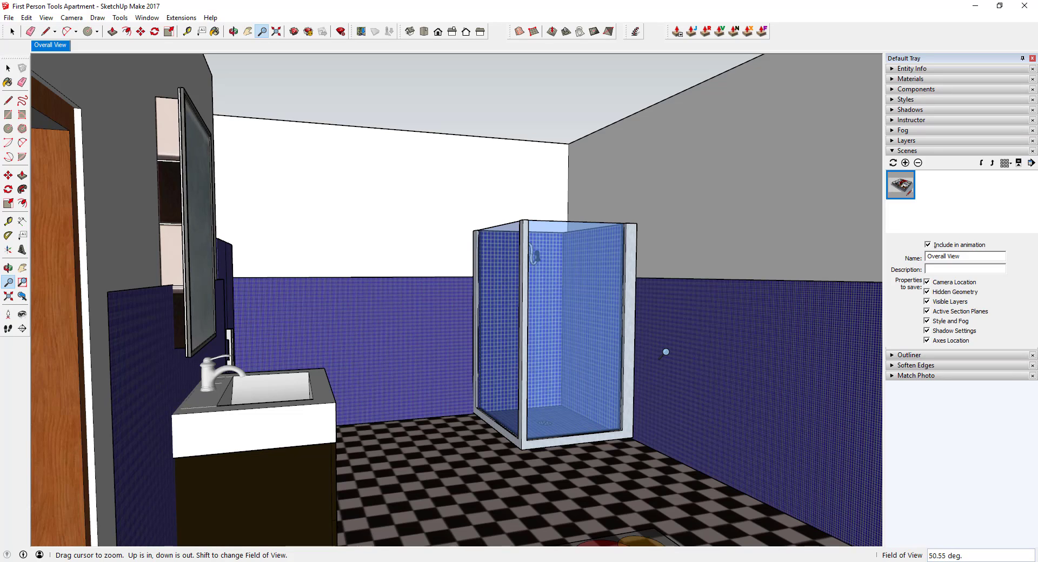
type("35")
key("Return")
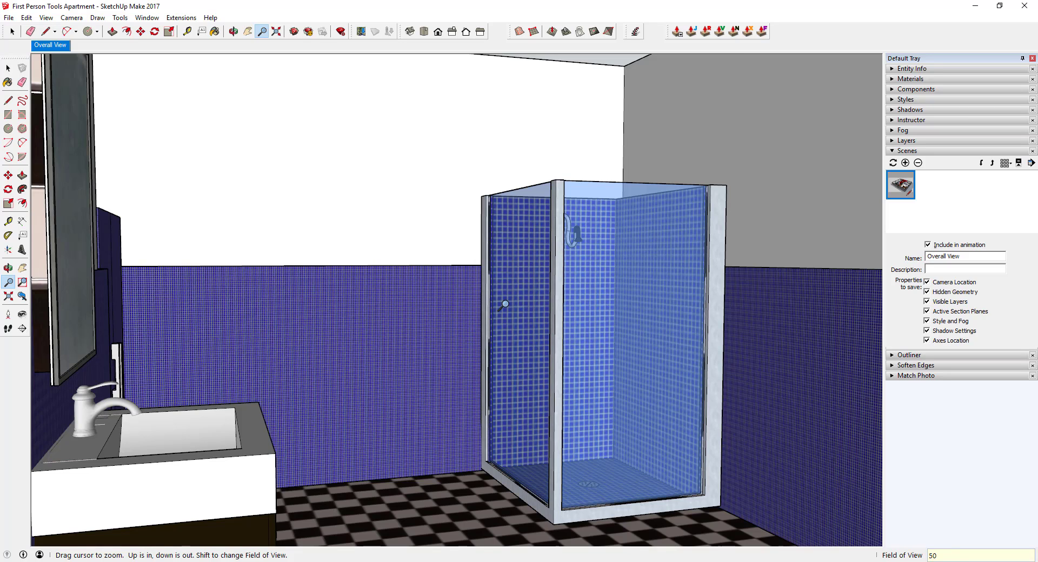
Set the field of view of the bathroom view to 75 degrees
scroll(504, 305, "down", 3)
type("75")
key("Return")
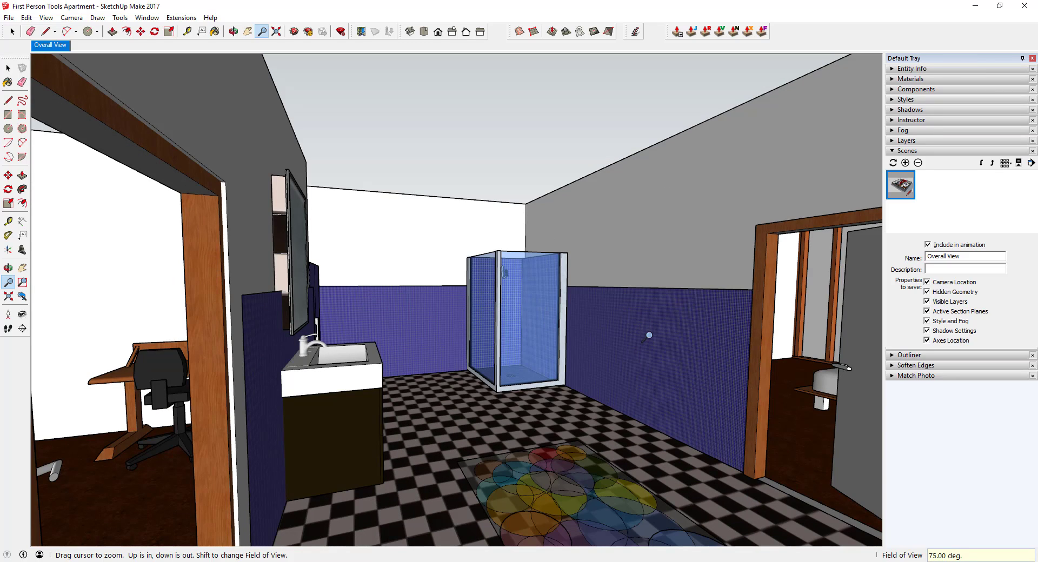
Try the maximum field of view of 120 degrees in the bathroom and set it back to 75 degrees
left_click_drag(556, 307, 548, 482, "shift")
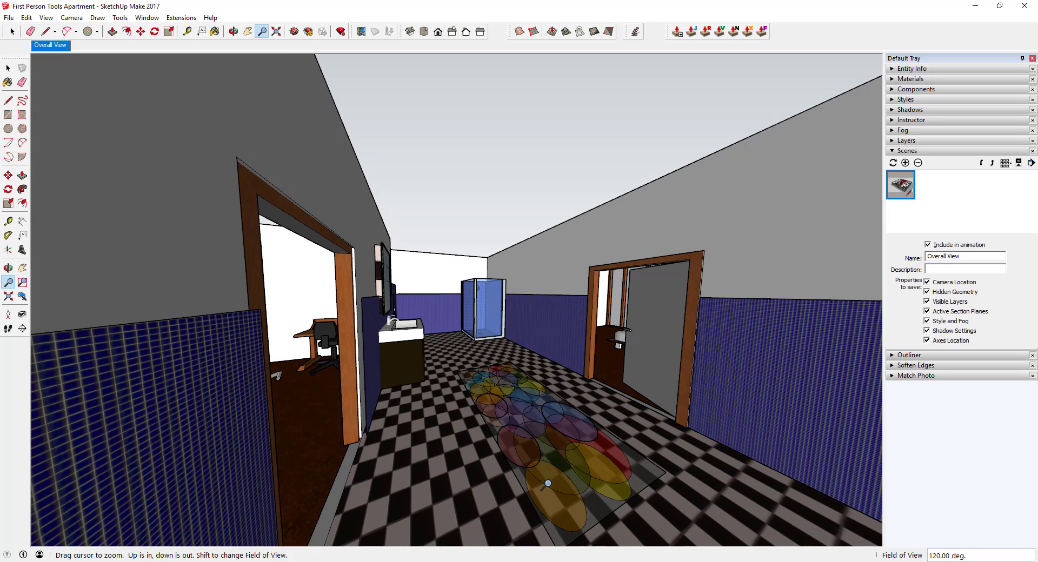
left_click_drag(569, 545, 565, 538, "shift")
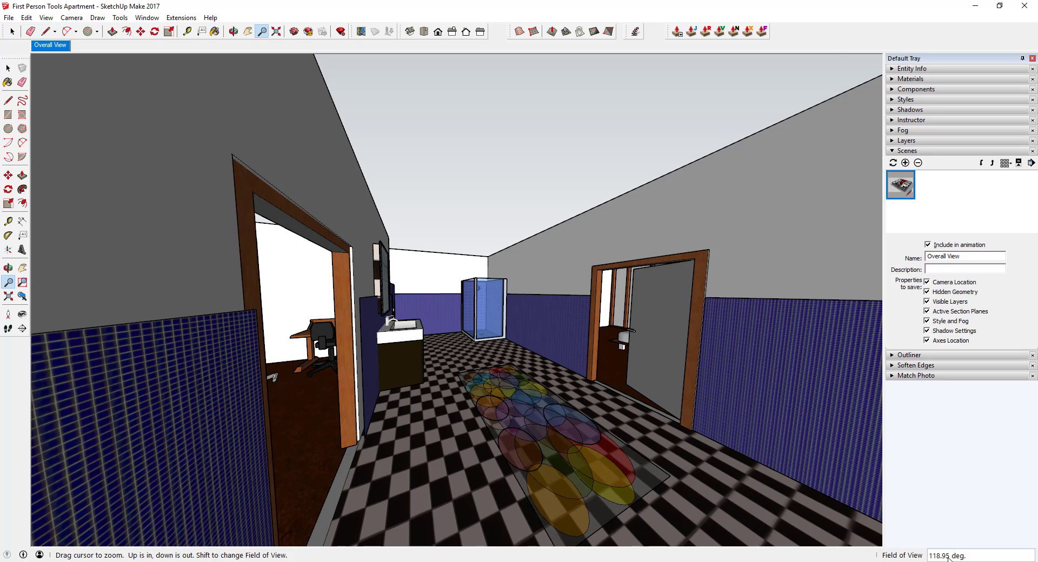
type("75")
key("Return")
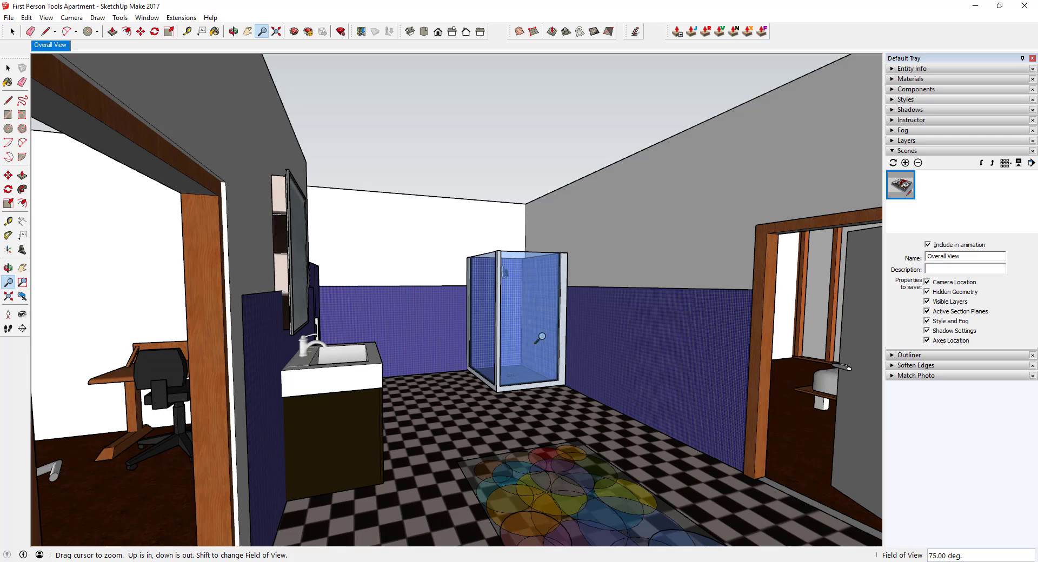
Turn the camera slightly with Look Around and save the view as a new scene named Bathroom
left_click(22, 314)
left_click_drag(536, 408, 491, 401)
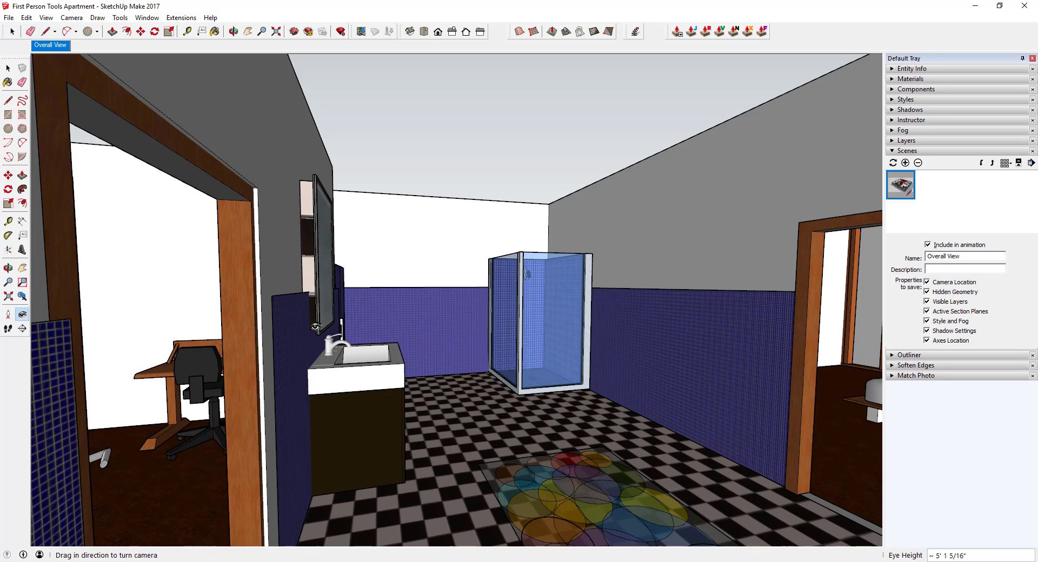
right_click(53, 47)
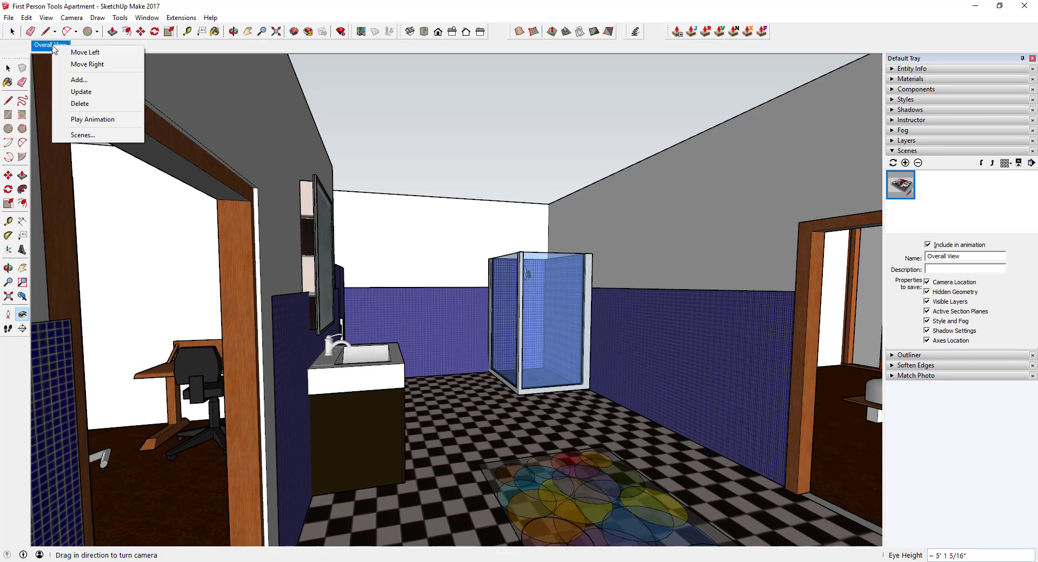
left_click(81, 80)
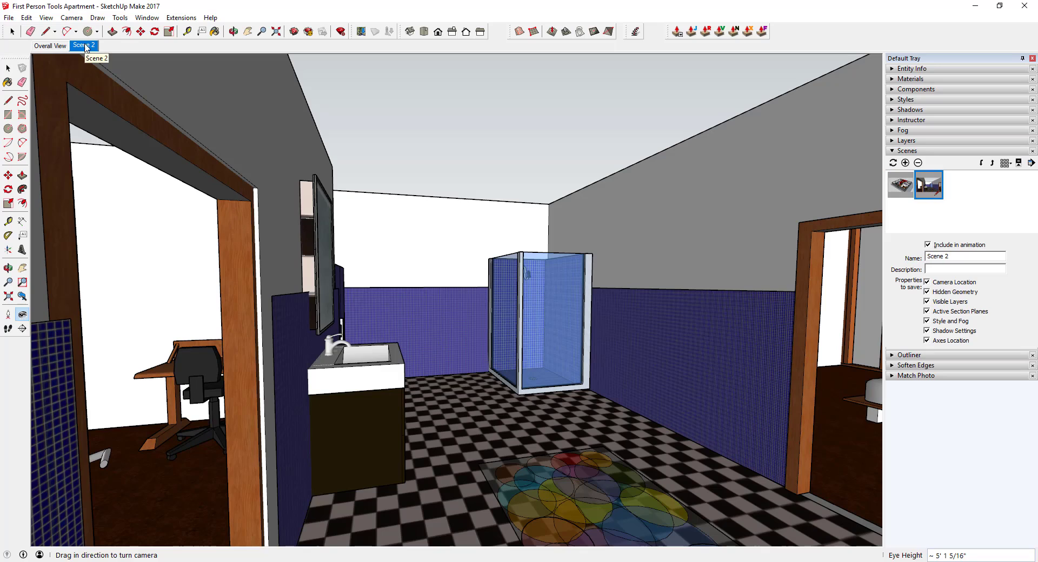
left_click(972, 259)
type("Bathroom")
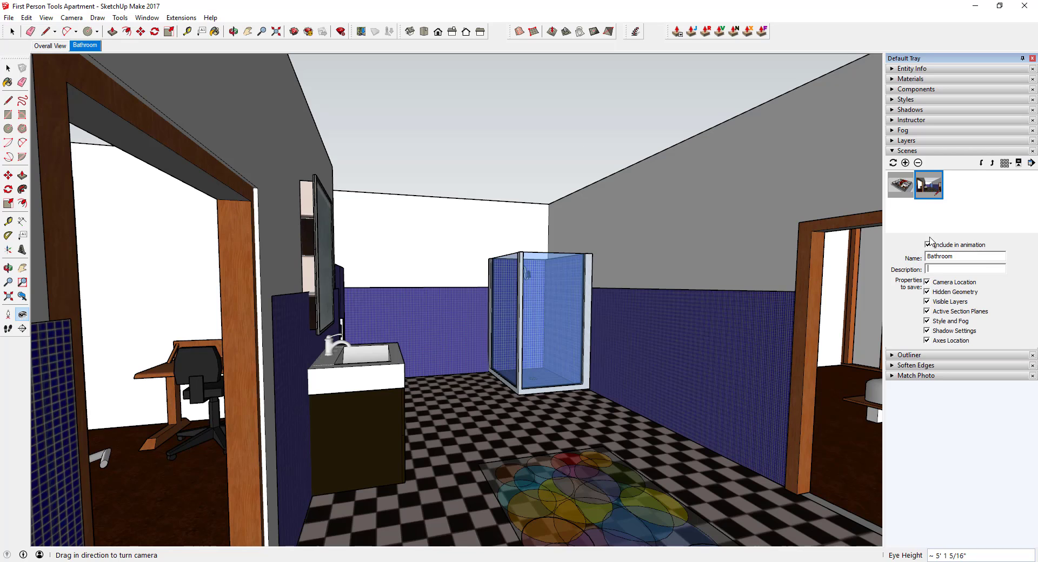
From the Overall View scene, position the camera on the living area floor at 6'4" and walk to frame the kitchen counter
left_click(51, 46)
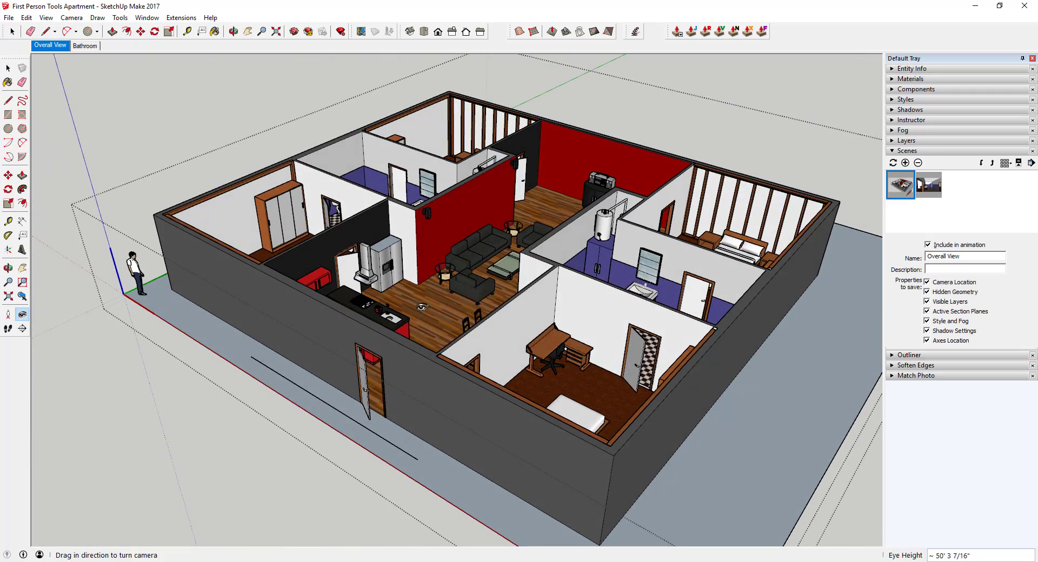
left_click(8, 314)
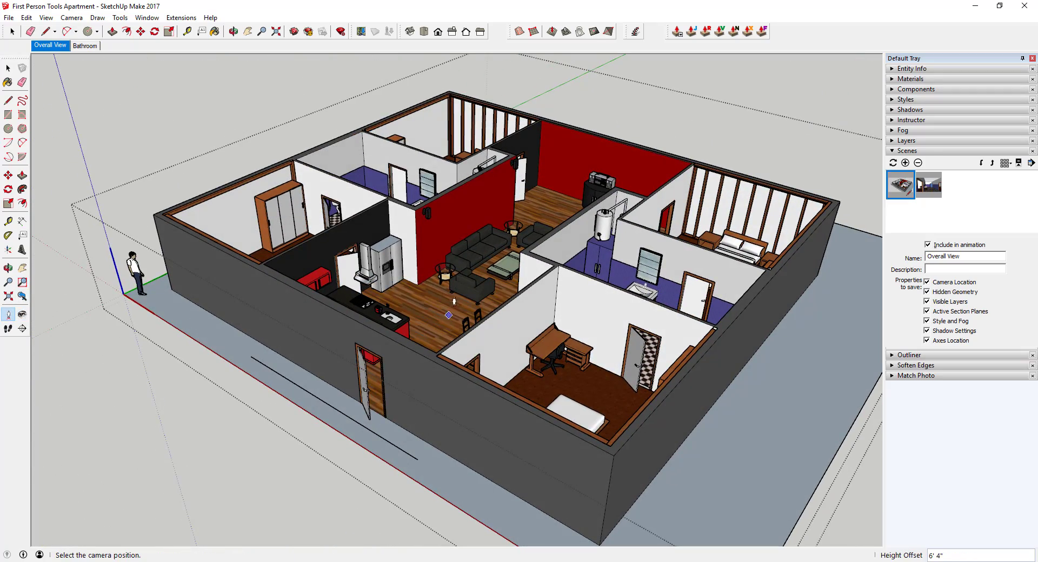
left_click(453, 306)
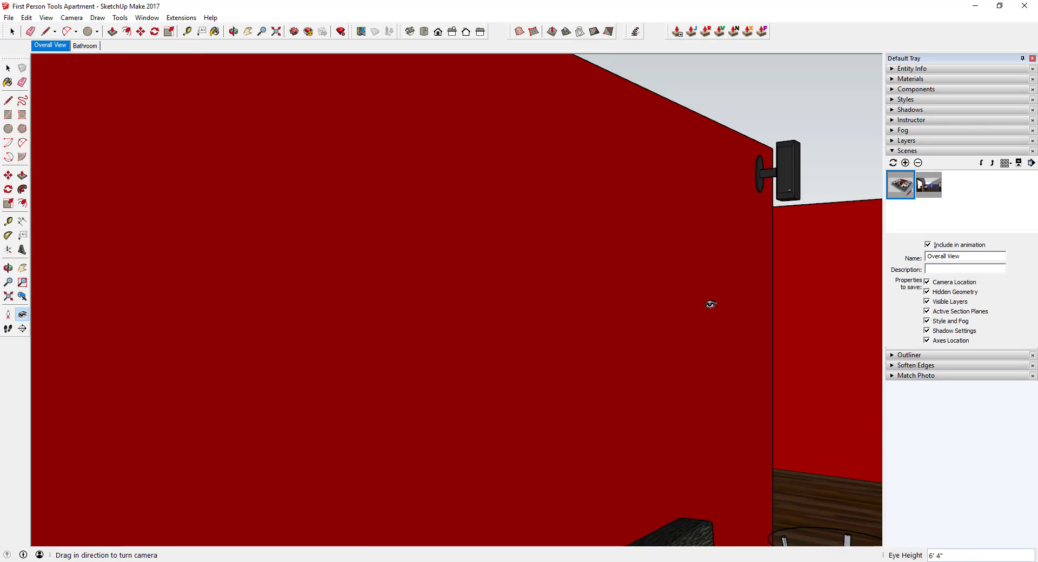
left_click_drag(710, 304, 394, 346)
left_click_drag(625, 323, 463, 409)
left_click(8, 328)
left_click_drag(480, 349, 484, 411)
key("space")
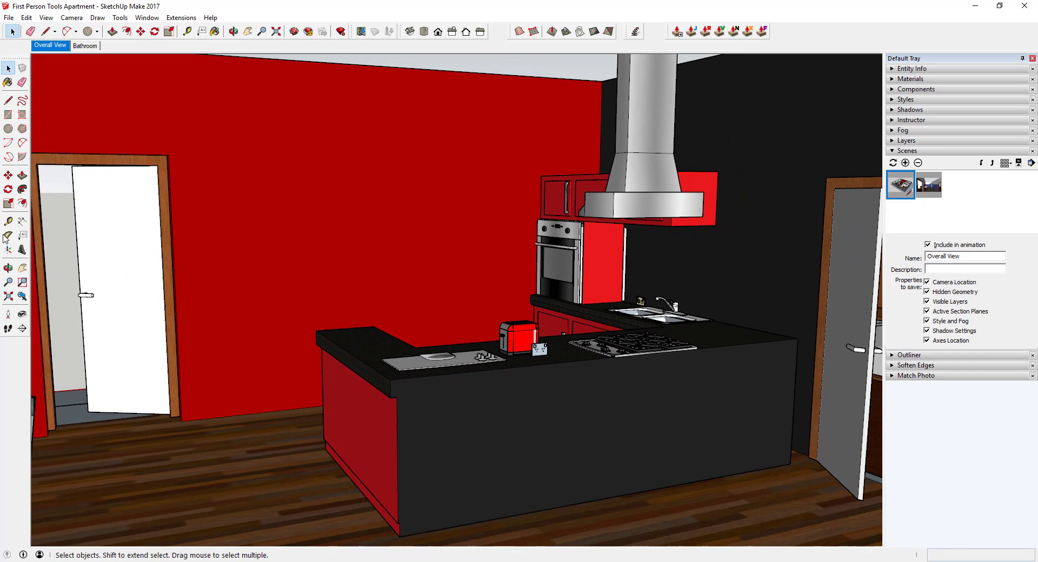
Set the field of view of the kitchen view to 50 degrees
left_click(8, 282)
left_click_drag(481, 308, 498, 409)
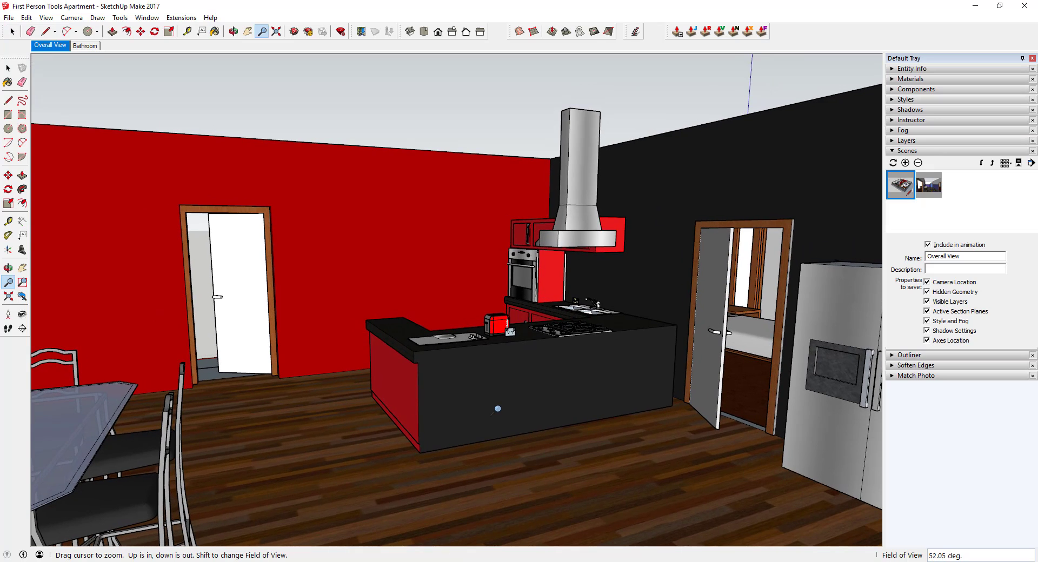
type("50")
key("Return")
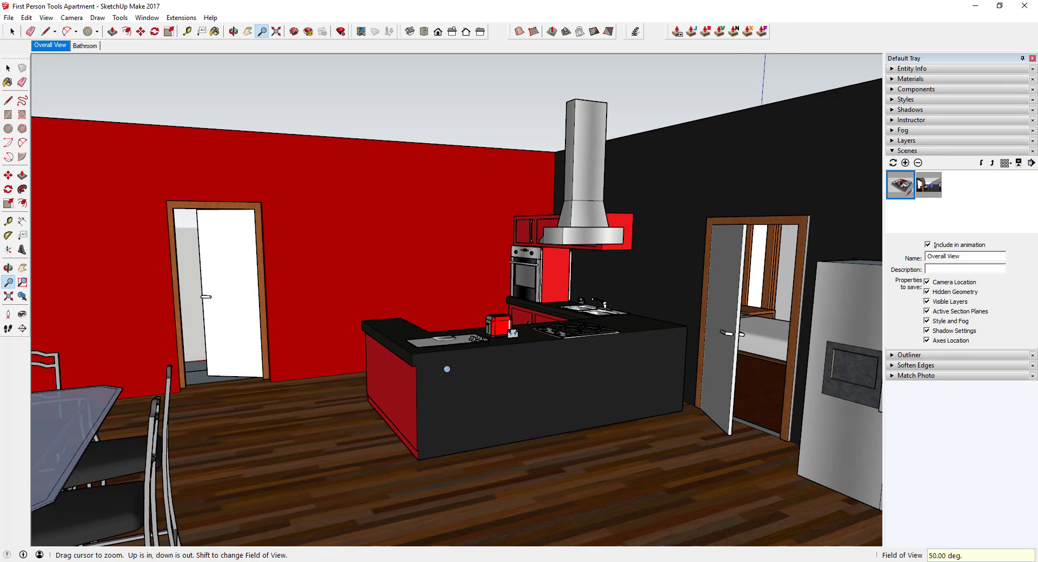
Save the current view as a new scene named Kitchen
right_click(61, 48)
left_click(84, 82)
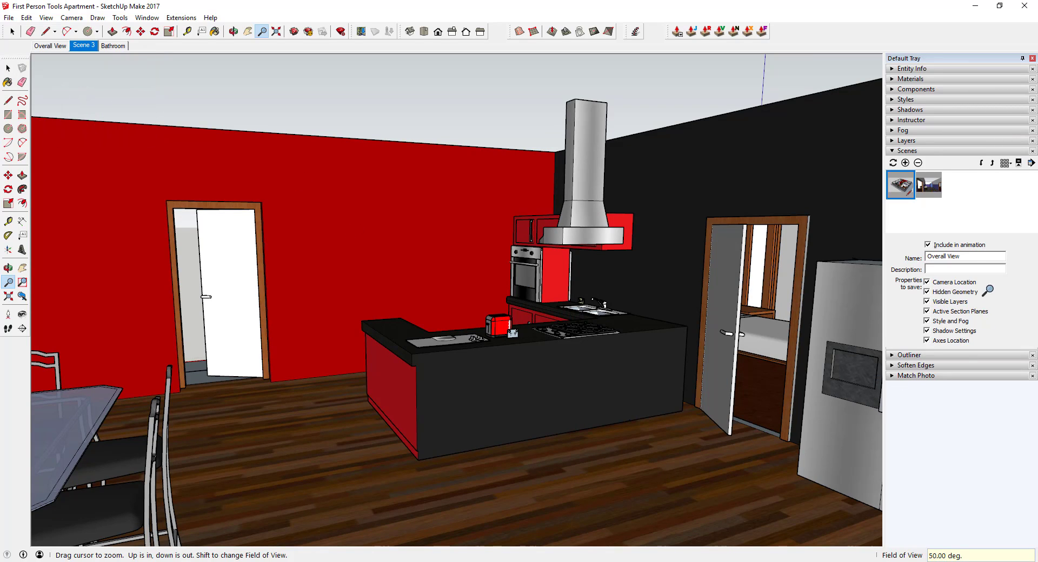
left_click(974, 258)
type("Kitchen")
key("Return")
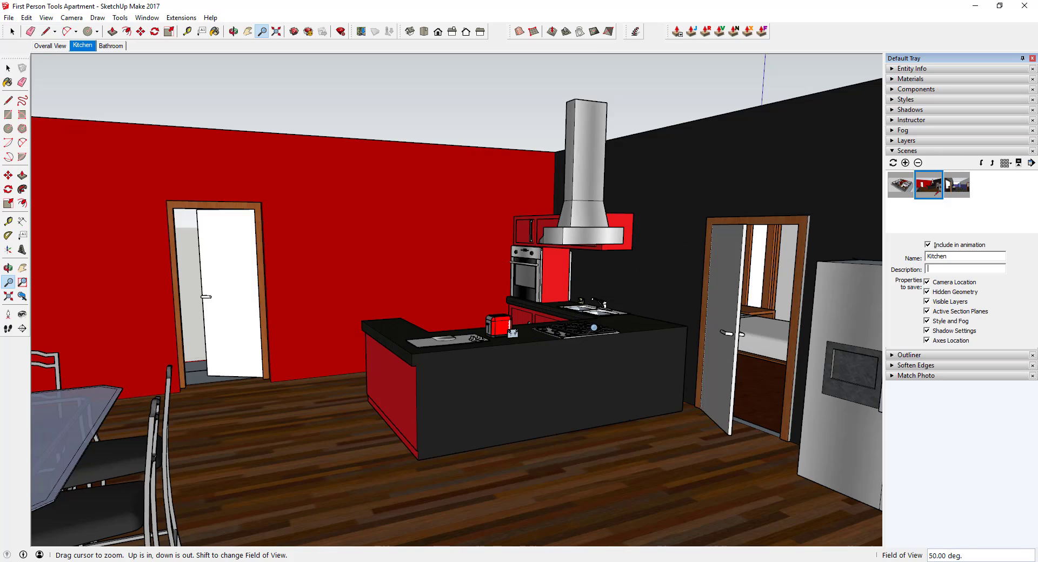
Compare the field of view values of the Overall View, Kitchen and Bathroom scenes
left_click(37, 47)
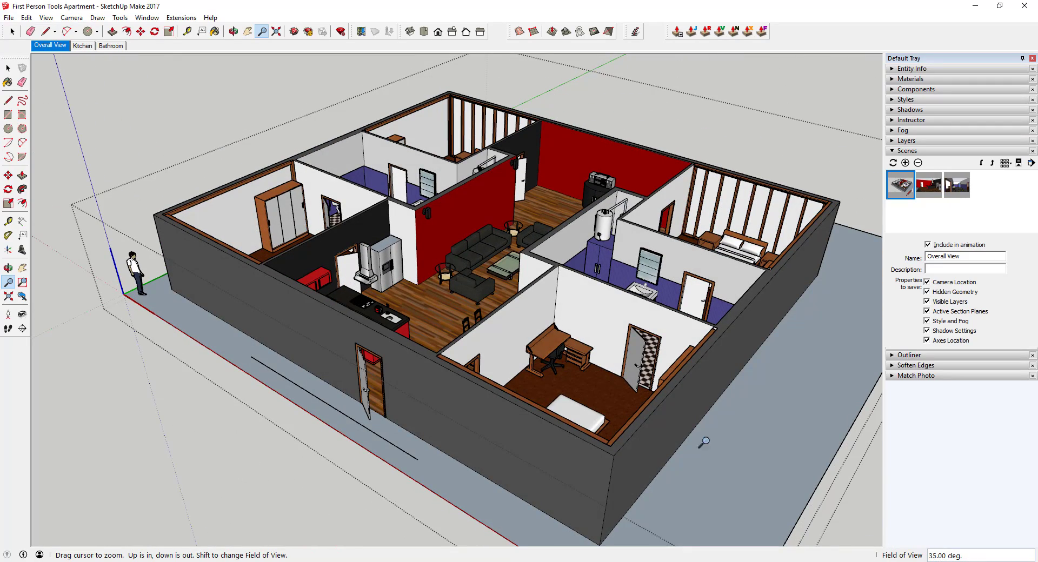
left_click(82, 46)
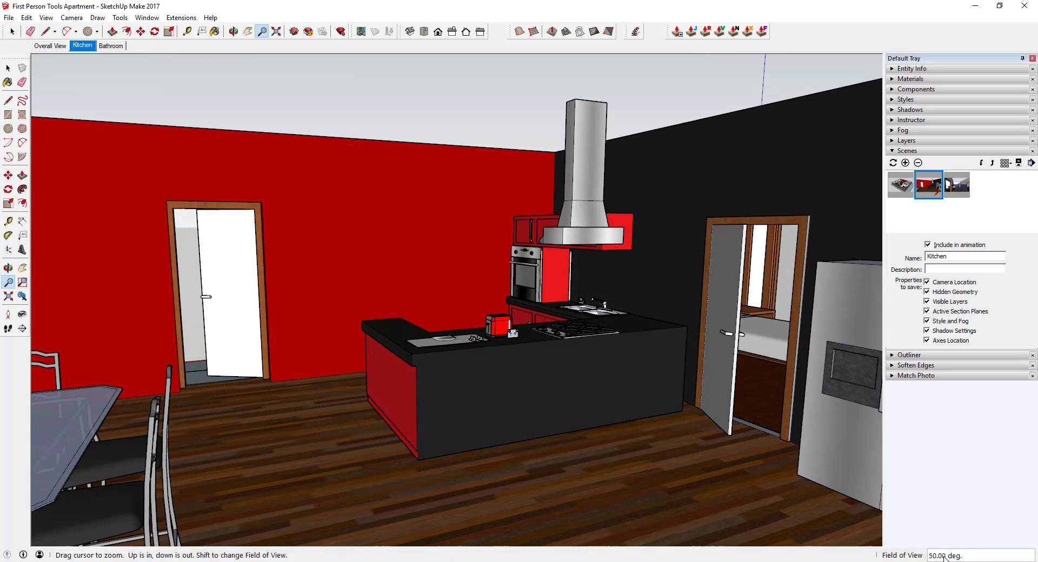
left_click(118, 48)
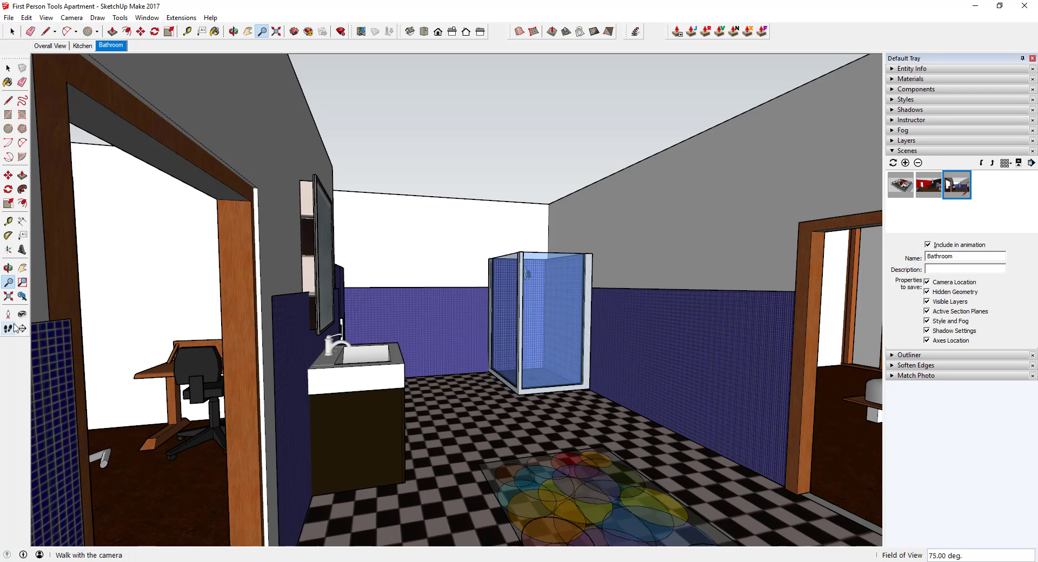
Starting from the Kitchen scene, walk and turn the camera to frame the sofas, TV wall and dining table
left_click(82, 46)
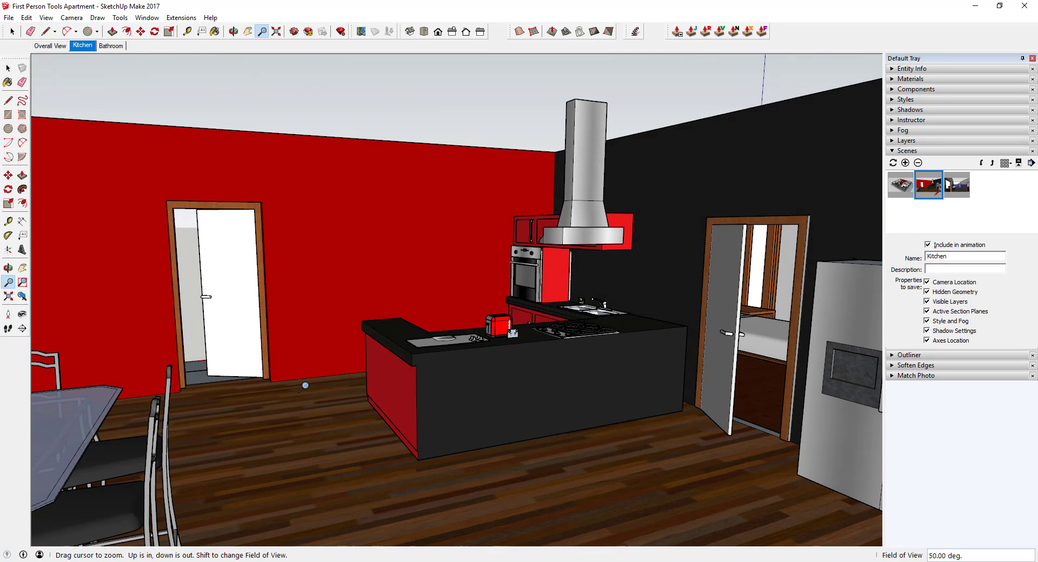
left_click(9, 328)
left_click_drag(312, 444, 605, 417)
left_click_drag(675, 456, 722, 422)
mouse_move(659, 438)
left_mouse_down()
mouse_move(631, 413)
mouse_move(656, 439)
mouse_move(671, 437)
left_mouse_up()
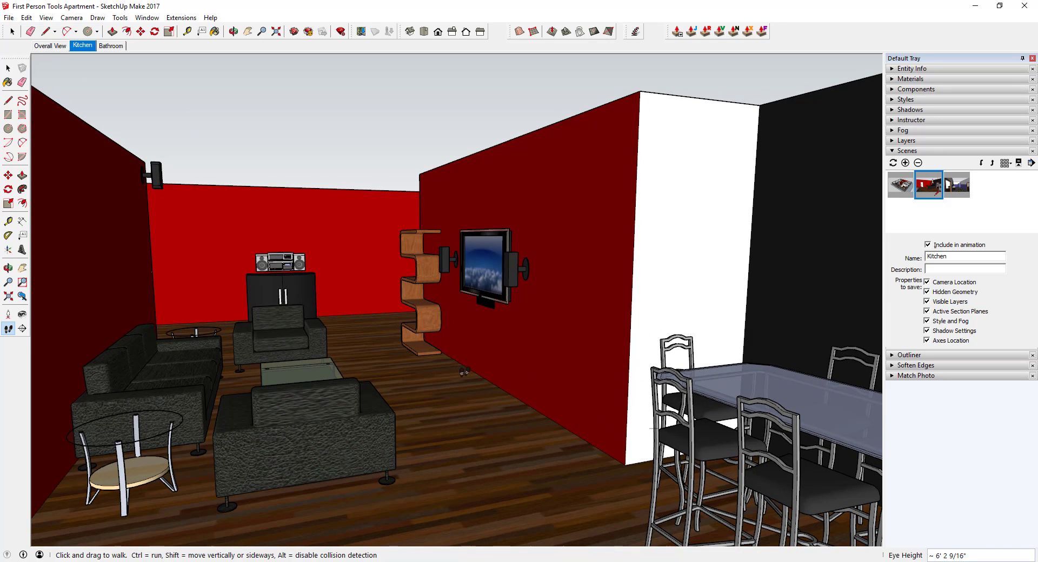
Save the living area view as a new scene named Living Room
right_click(84, 45)
left_click(110, 81)
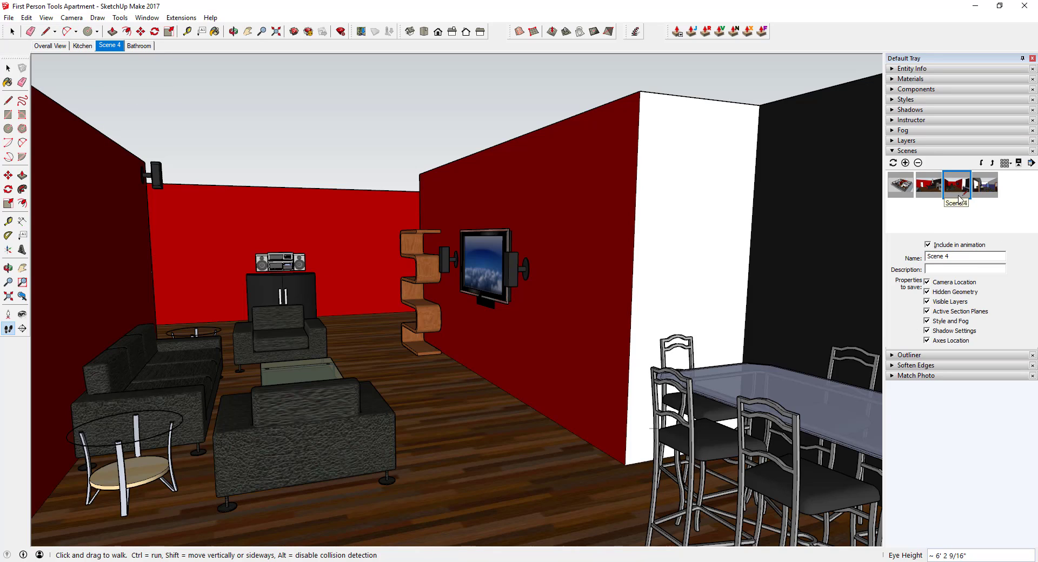
left_click_drag(950, 257, 836, 256)
type("Living Room")
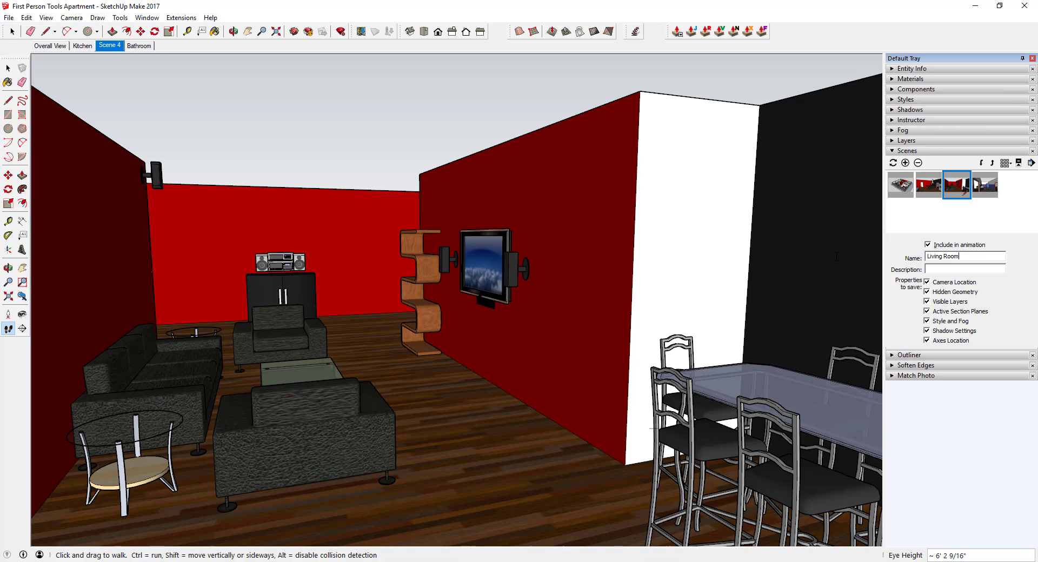
key("Return")
Switch through the saved Kitchen and Bathroom scenes to review the transition between them
left_click(83, 46)
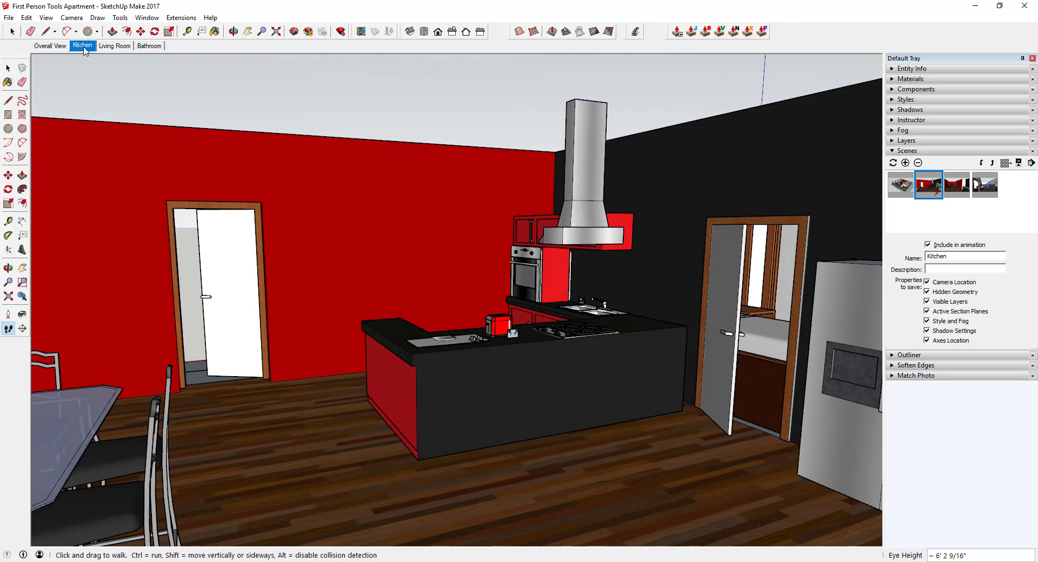
left_click(150, 47)
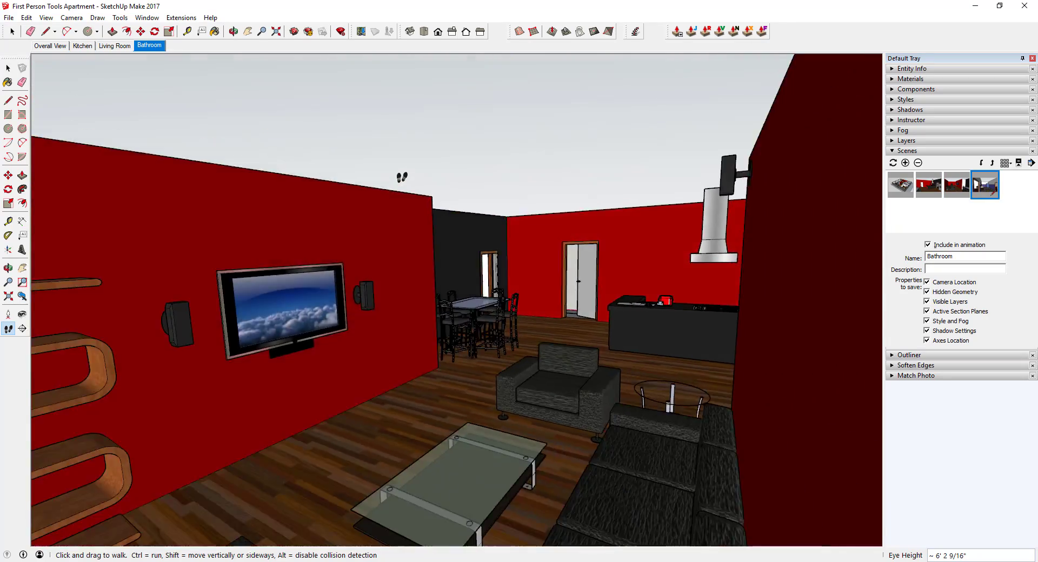